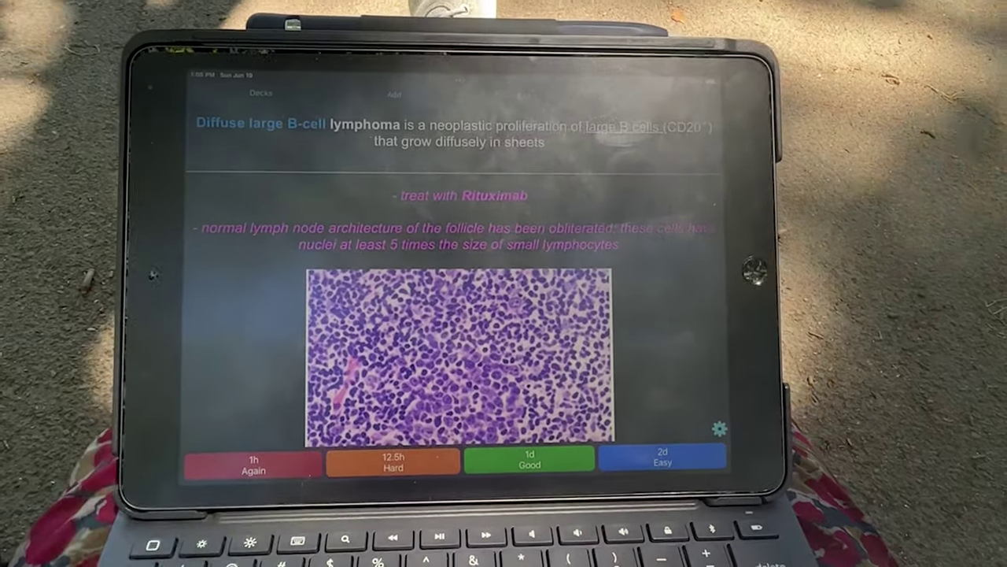
- Rate the lymphoma, ethanol metabolism and abetalipoproteinemia cards Good, revealing each answer first
key("space")
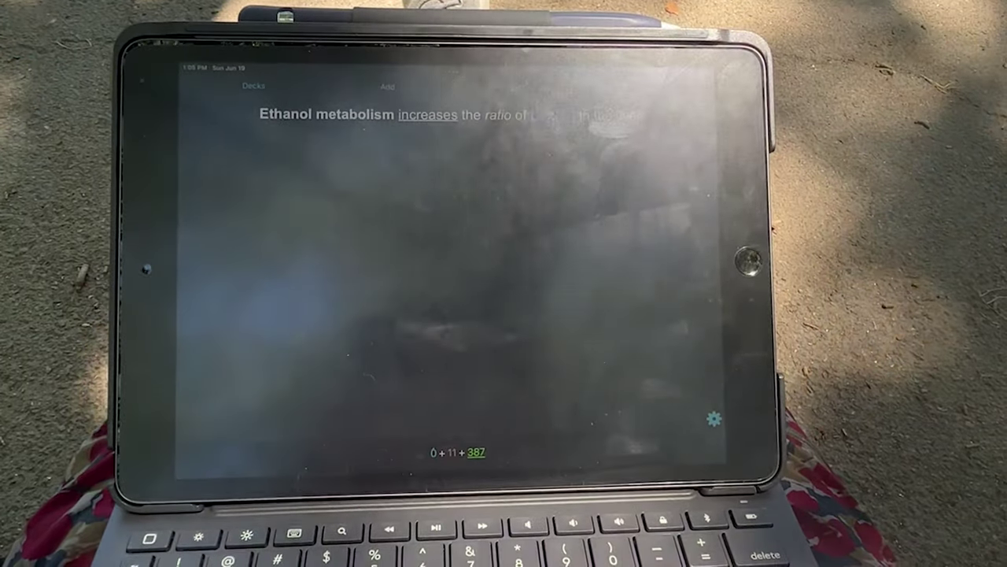
key("space")
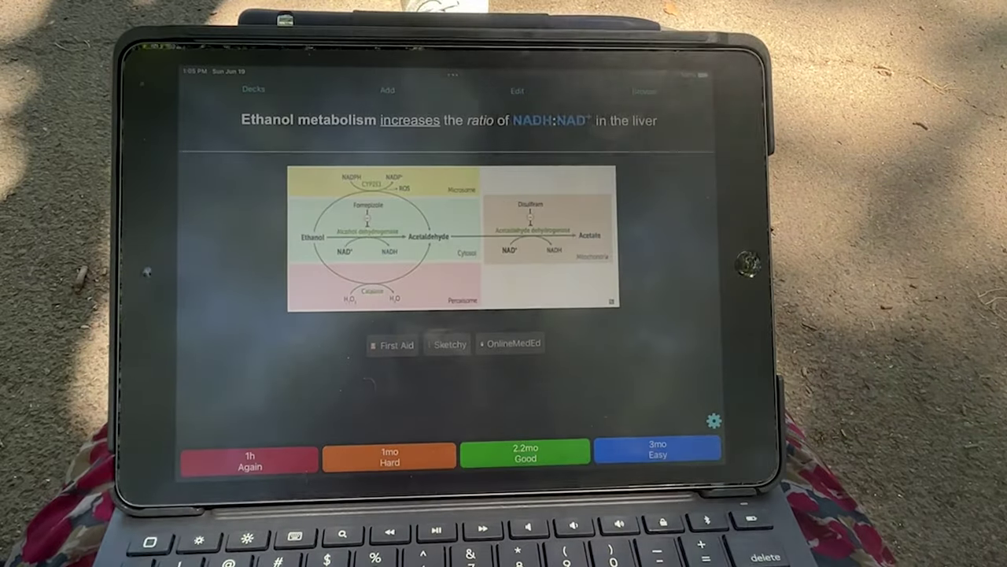
key("space")
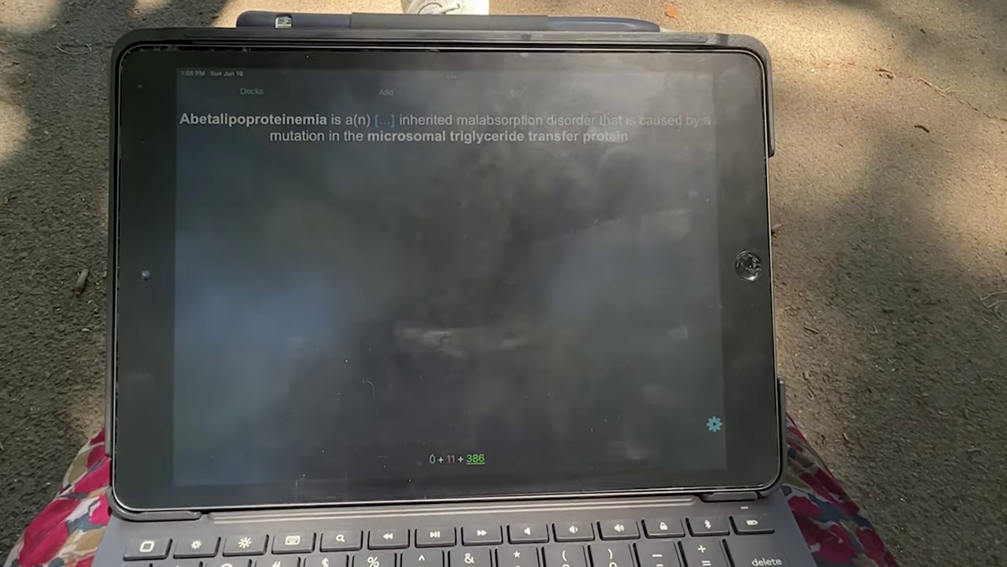
key("space")
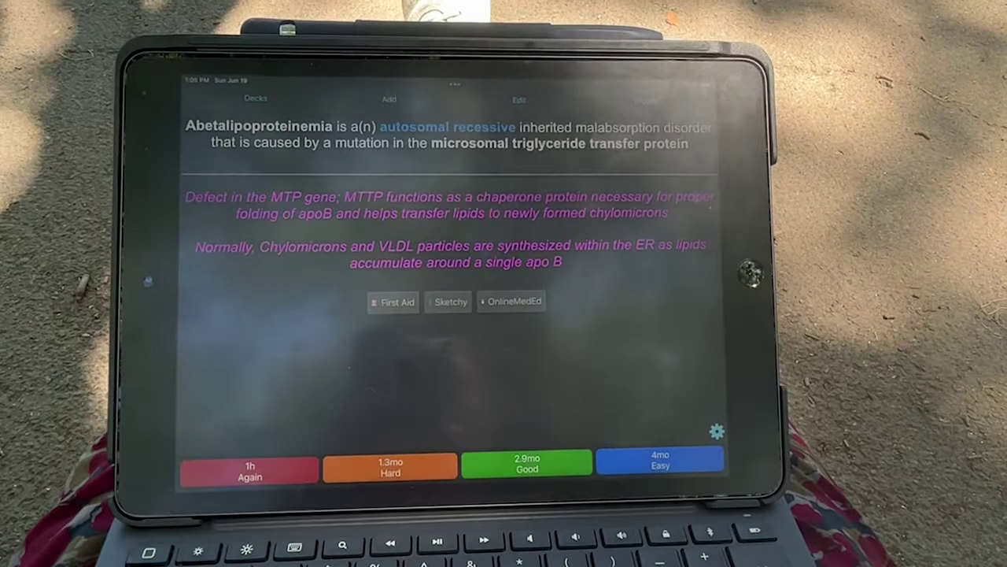
key("space")
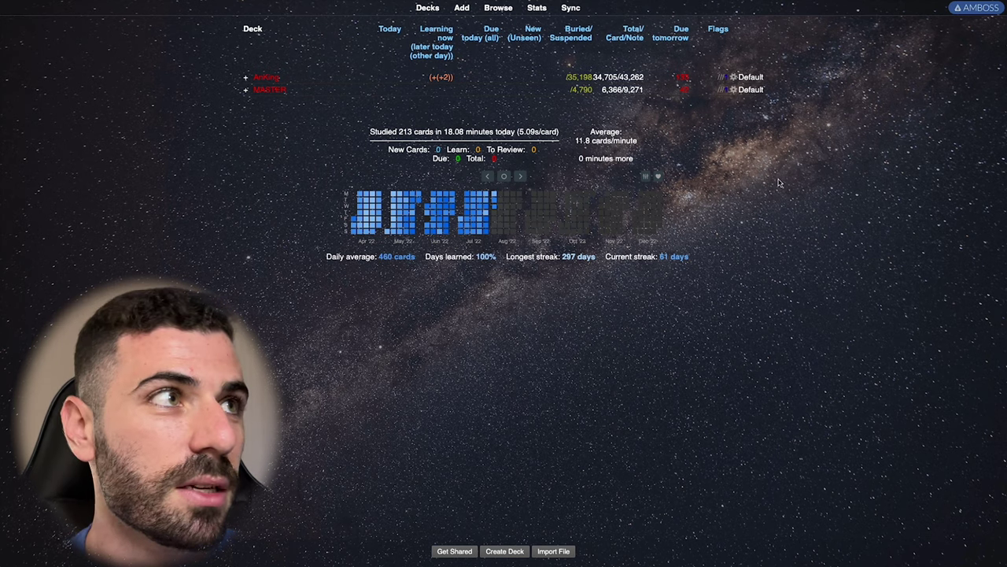
- Open Anki > Preferences… from the menu bar to show the Basic settings
mouse_move(158, 4)
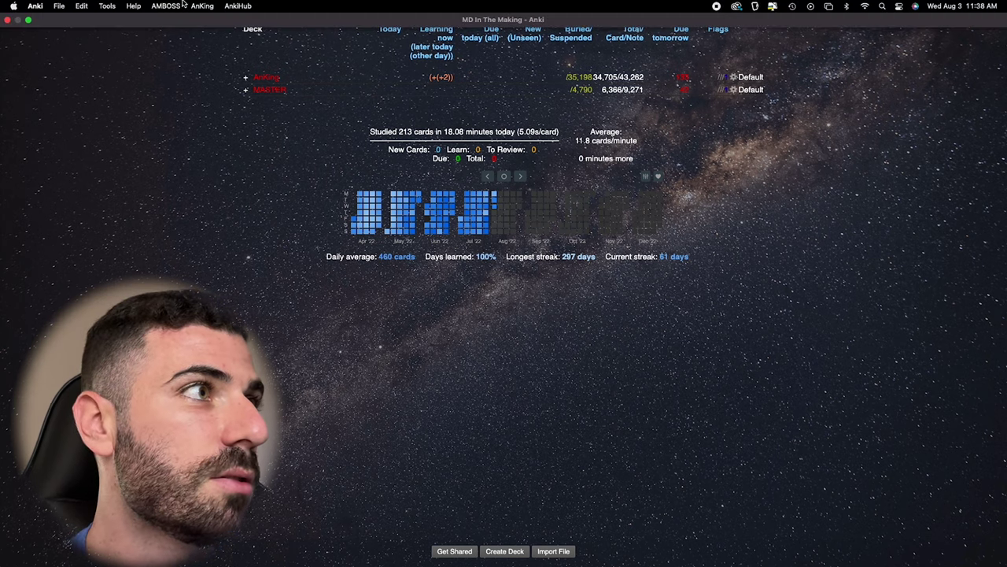
left_click(59, 6)
mouse_move(36, 5)
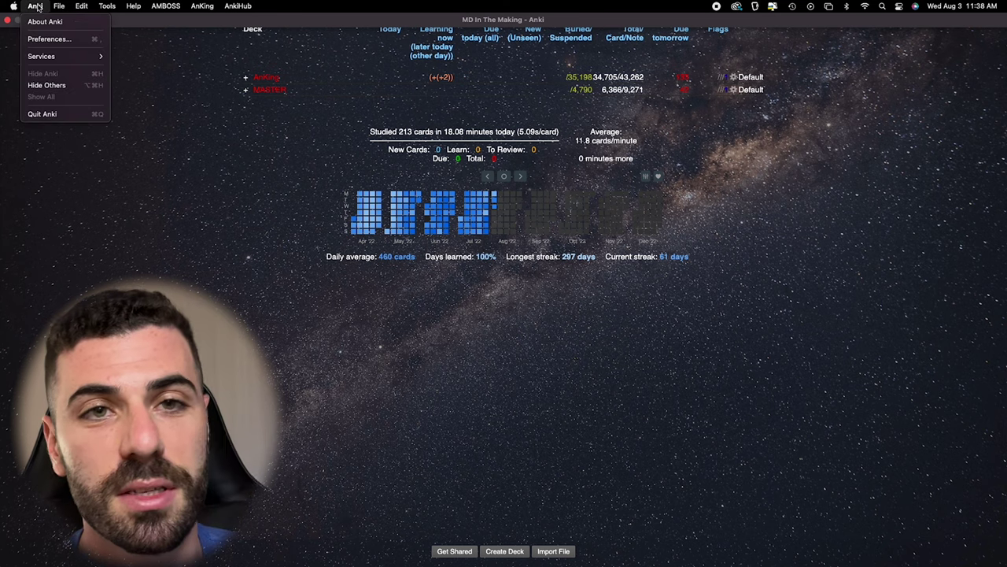
left_click(50, 41)
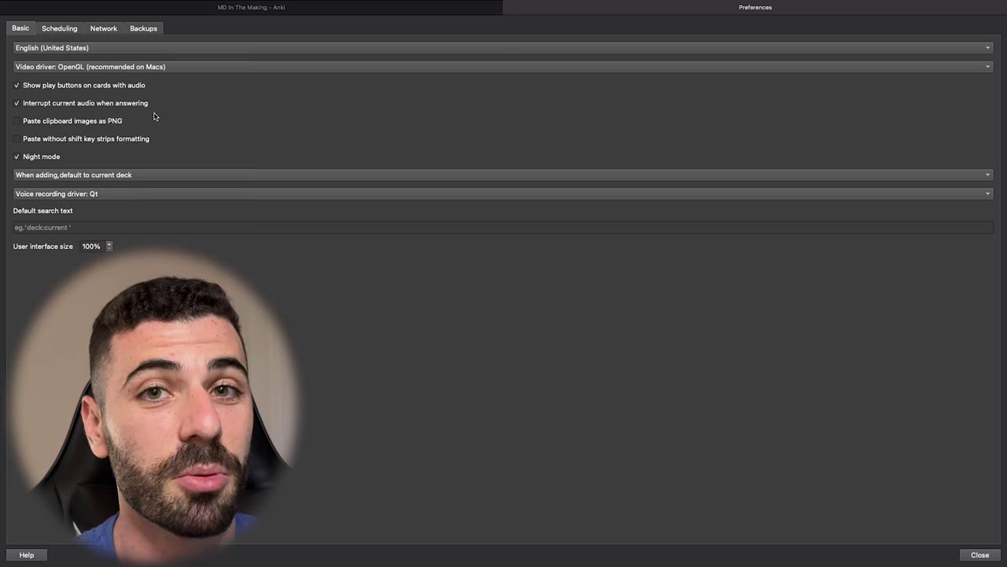
- View the Scheduling preferences, then the Network sync settings
left_click(49, 30)
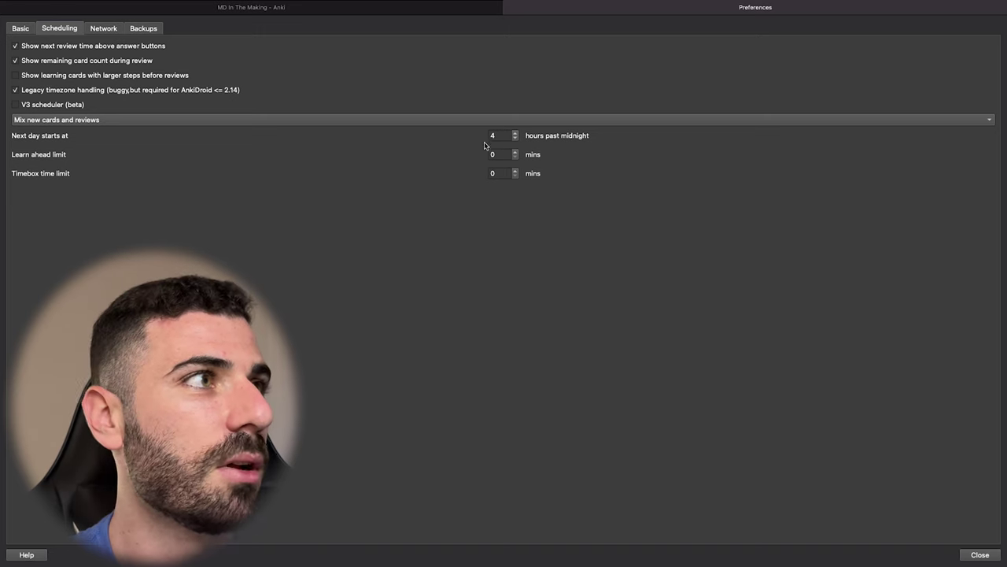
left_click(104, 30)
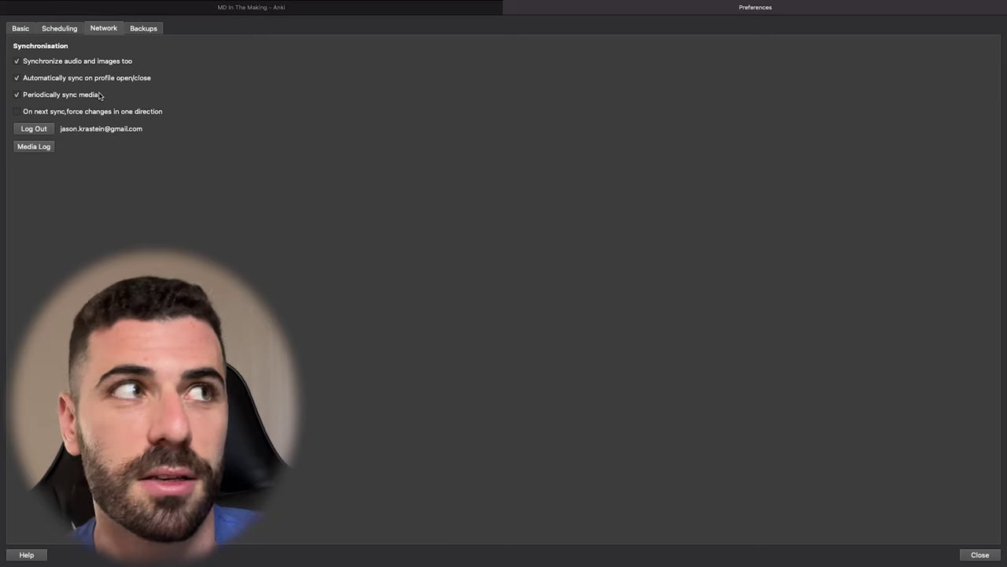
- Check the Backups tab (30 backups kept) and close Preferences
left_click(144, 32)
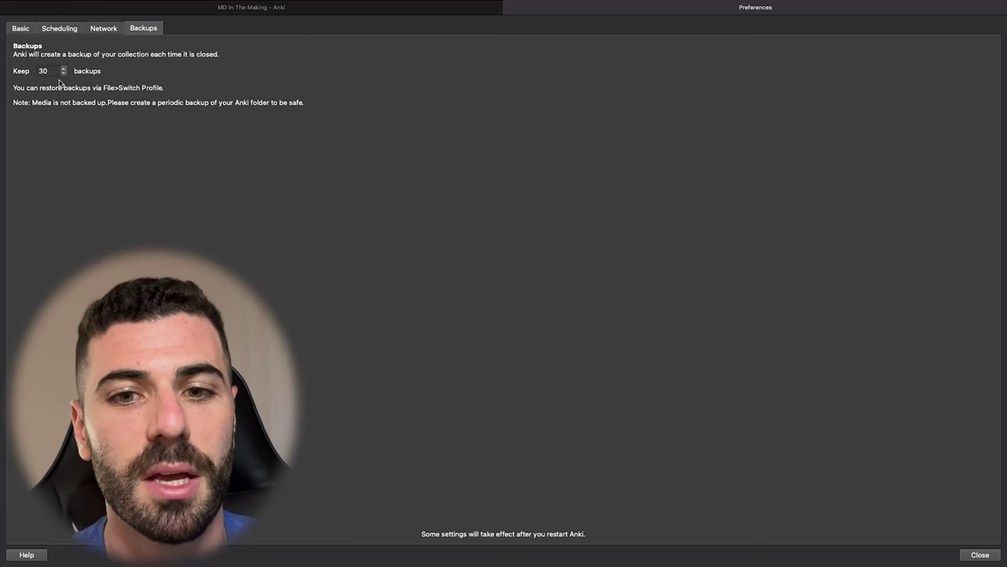
left_click(980, 554)
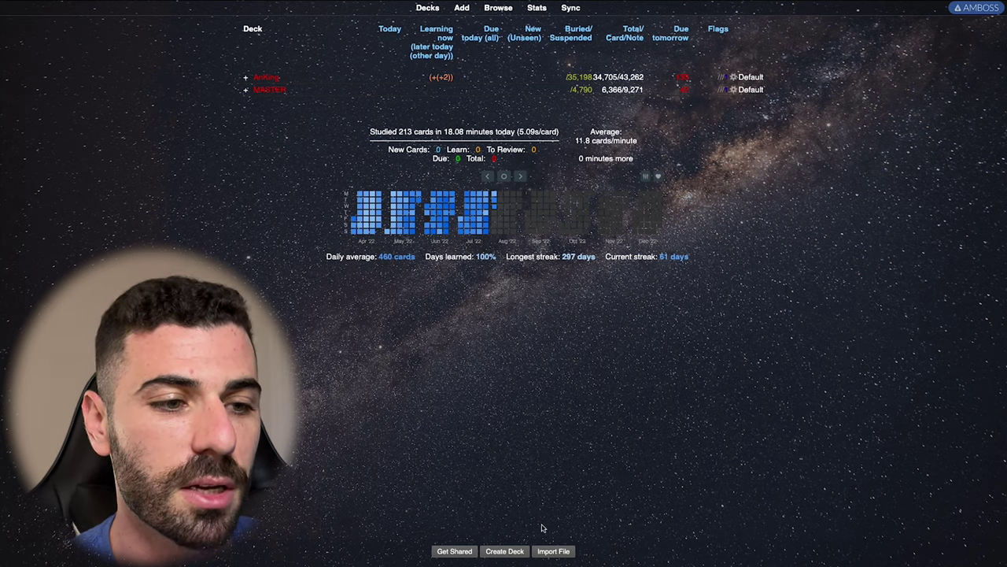
- Create a deck named 'Personal Deck' and open its overview from the deck list
left_click(505, 552)
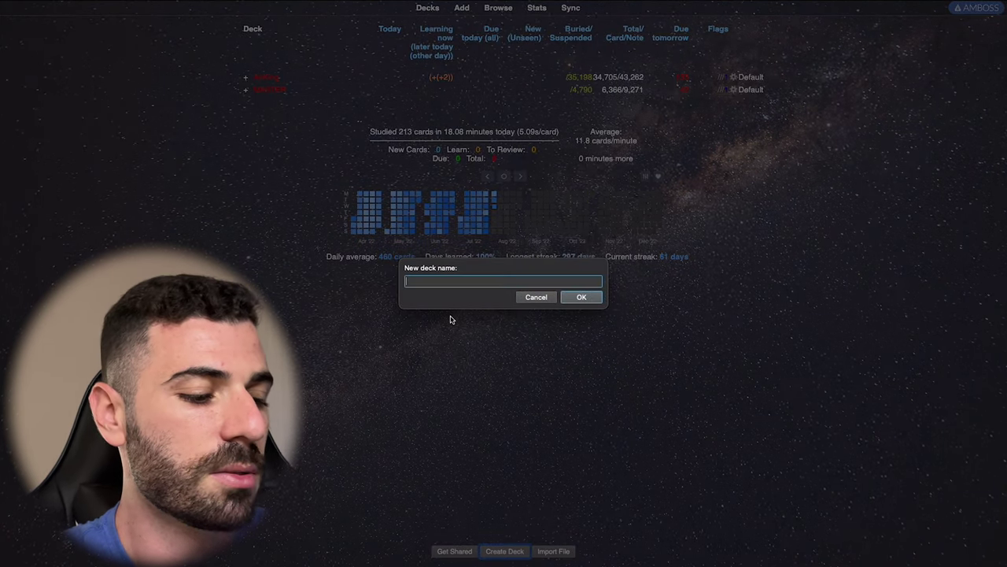
type("Pers")
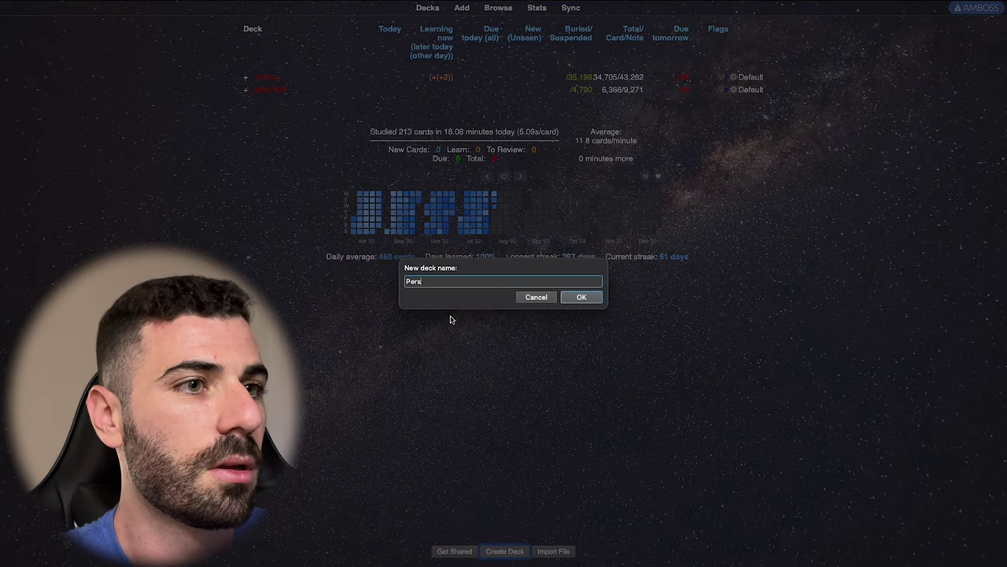
type("onal Deck")
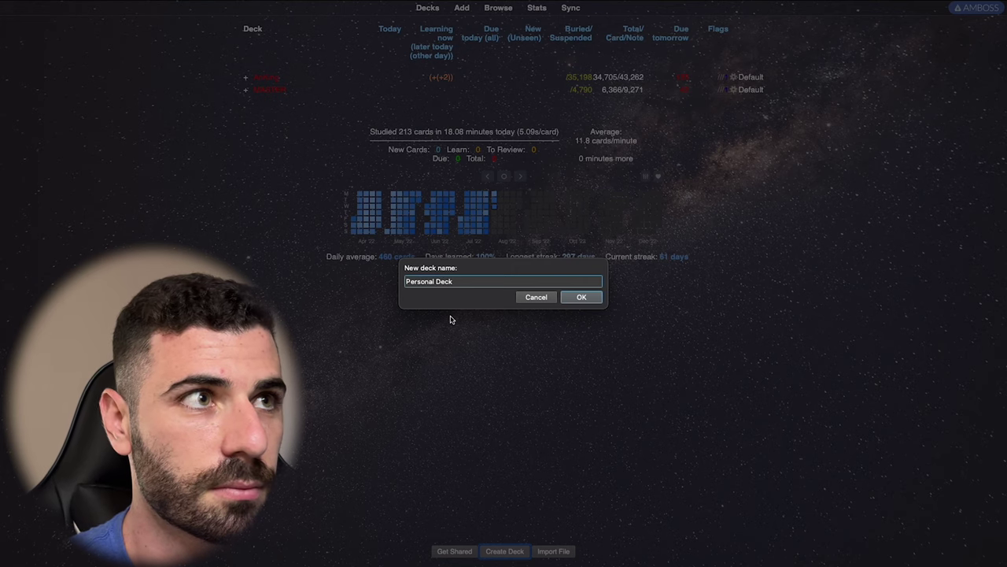
left_click(581, 296)
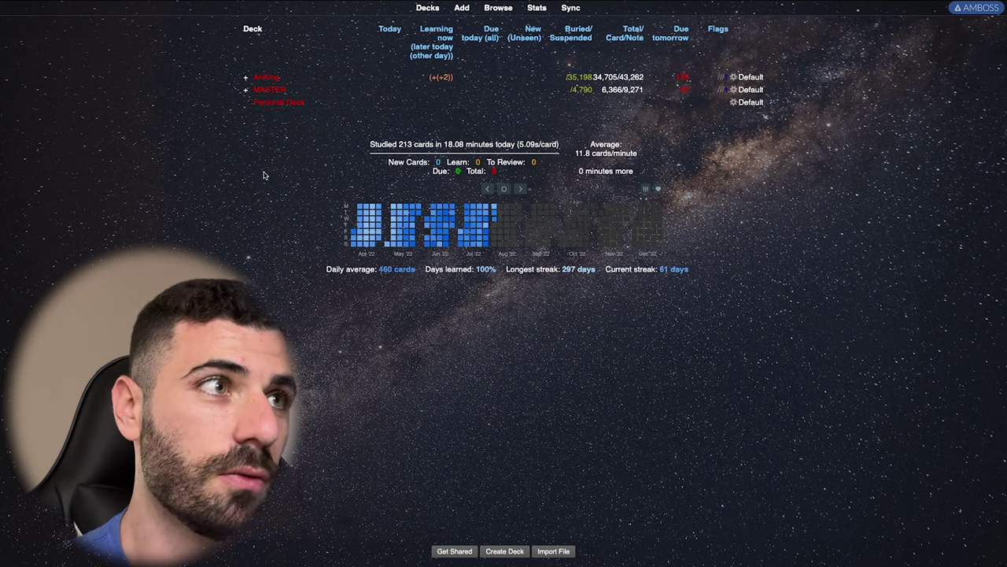
left_click(269, 104)
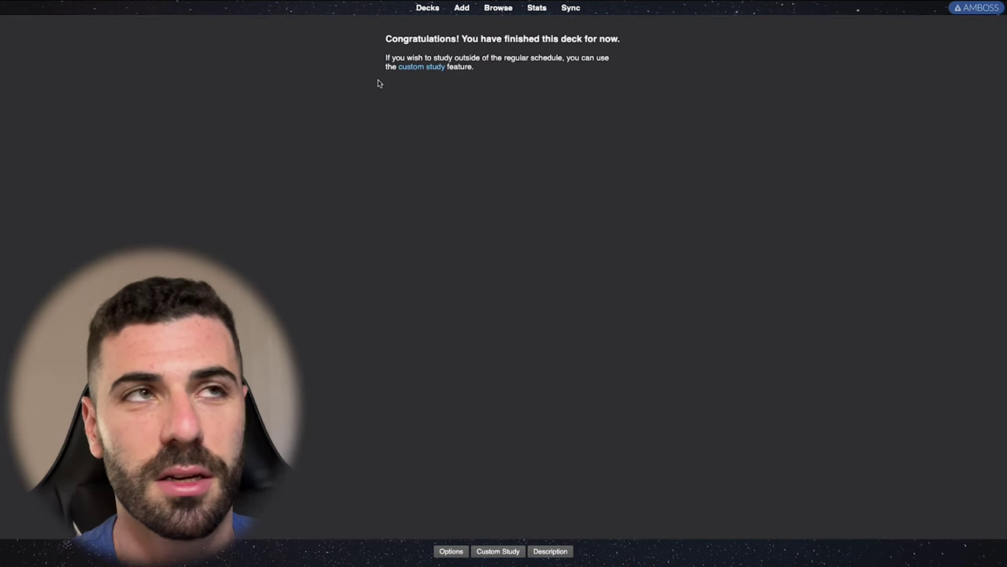
- Open the Add window and set the note type to Basic
left_click(462, 9)
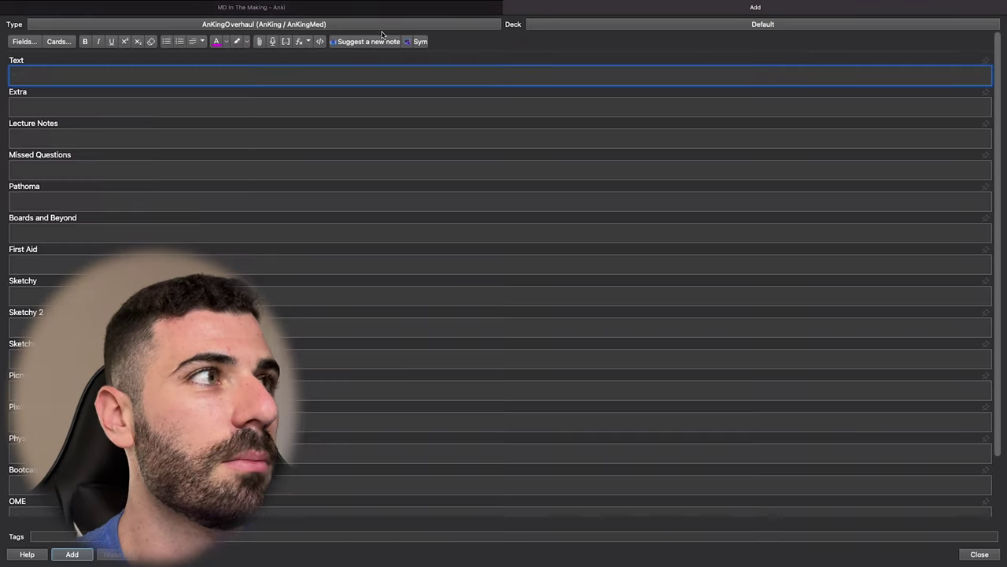
left_click(375, 27)
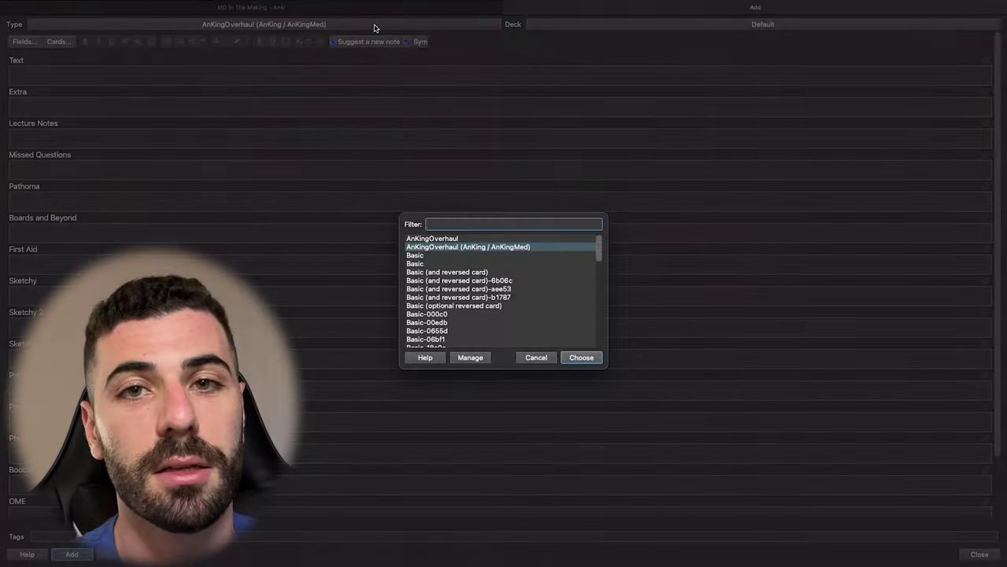
double_click(432, 254)
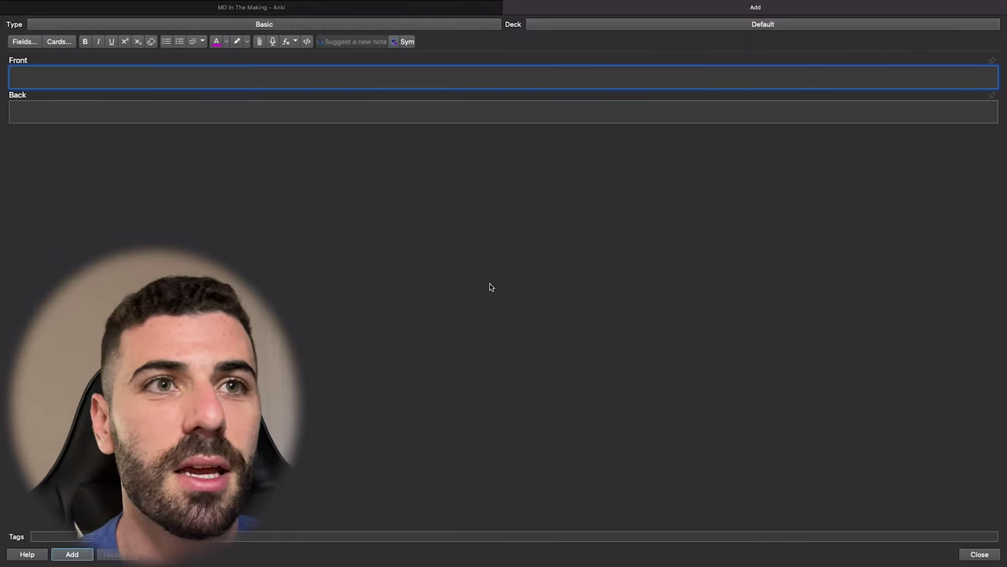
- Add a Basic note: 'What bacteria causes Rheumatic Fever?' with back 'Group A Strep'
type("What")
key("BackSpace")
key("BackSpace")
key("BackSpace")
key("BackSpace")
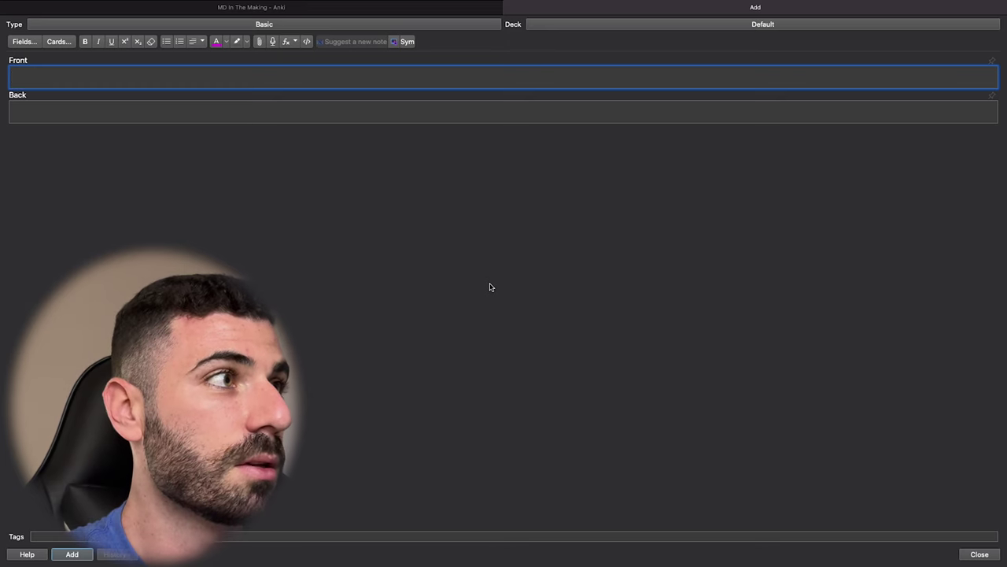
type("What ")
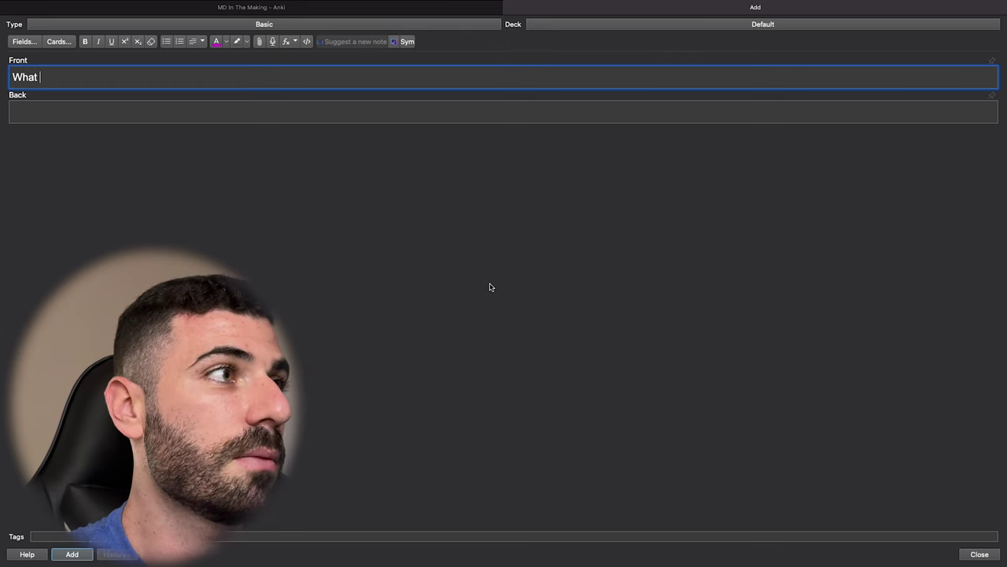
type("bacteria ca")
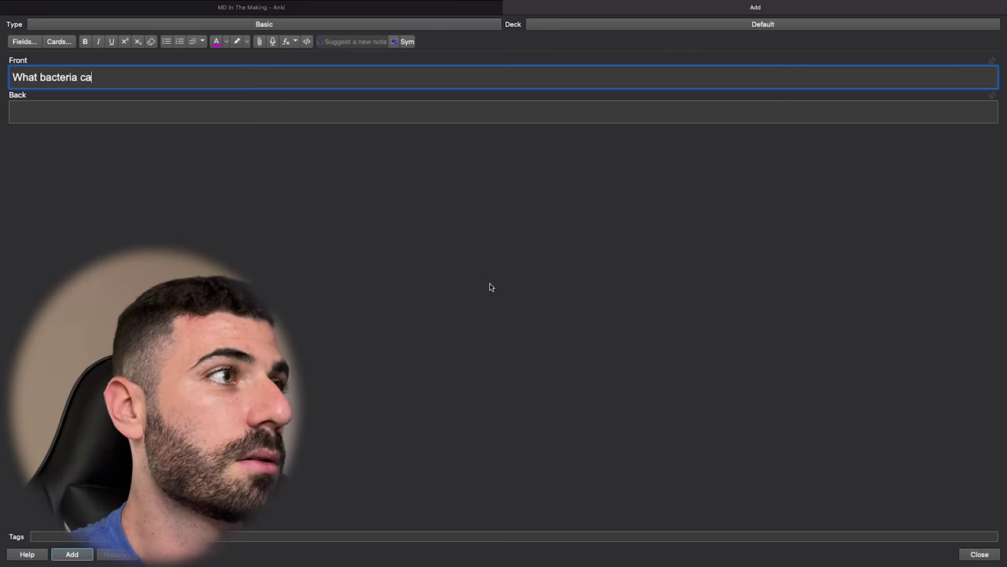
type("ses Rherma")
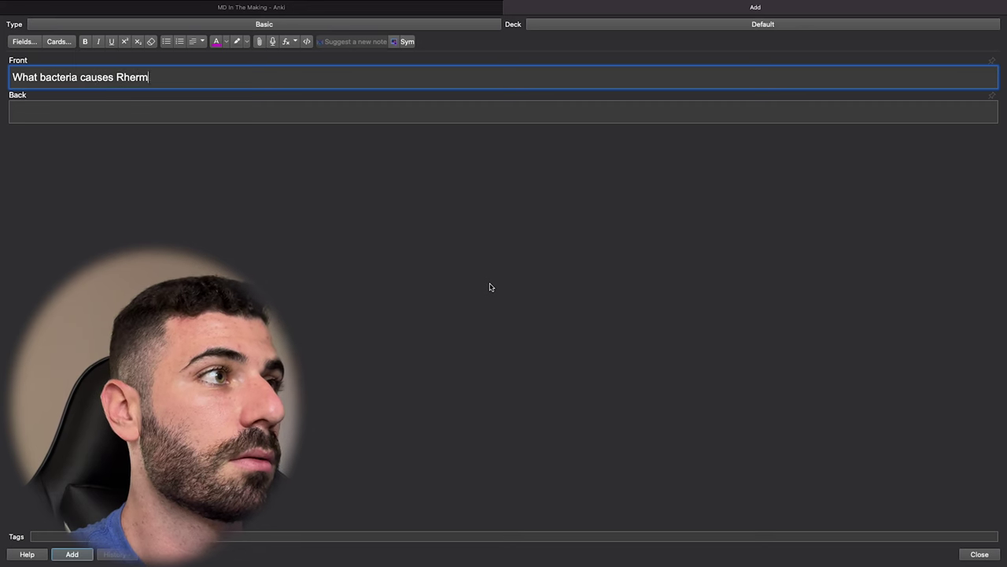
key("BackSpace")
key("BackSpace")
type("umatic ")
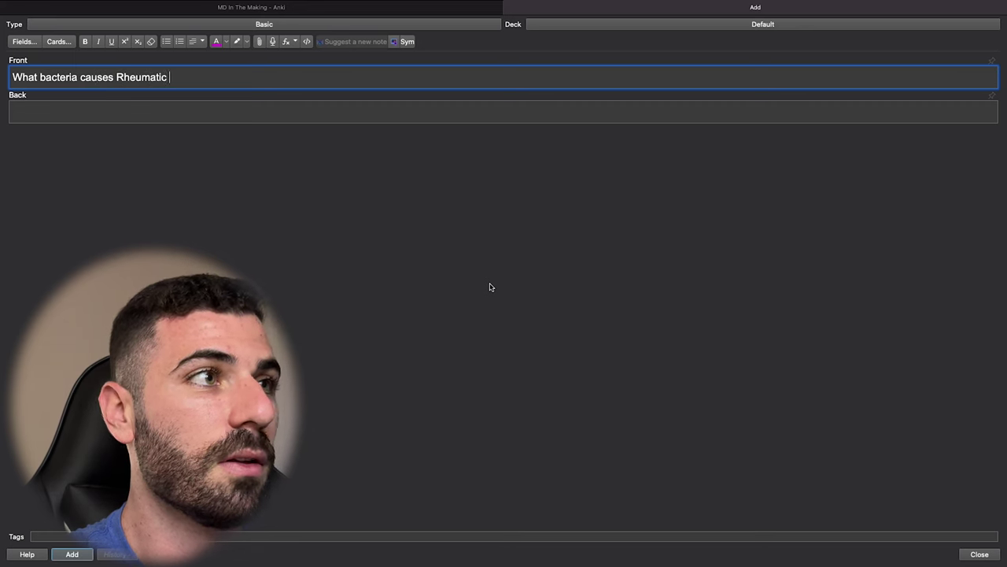
type("Fever?")
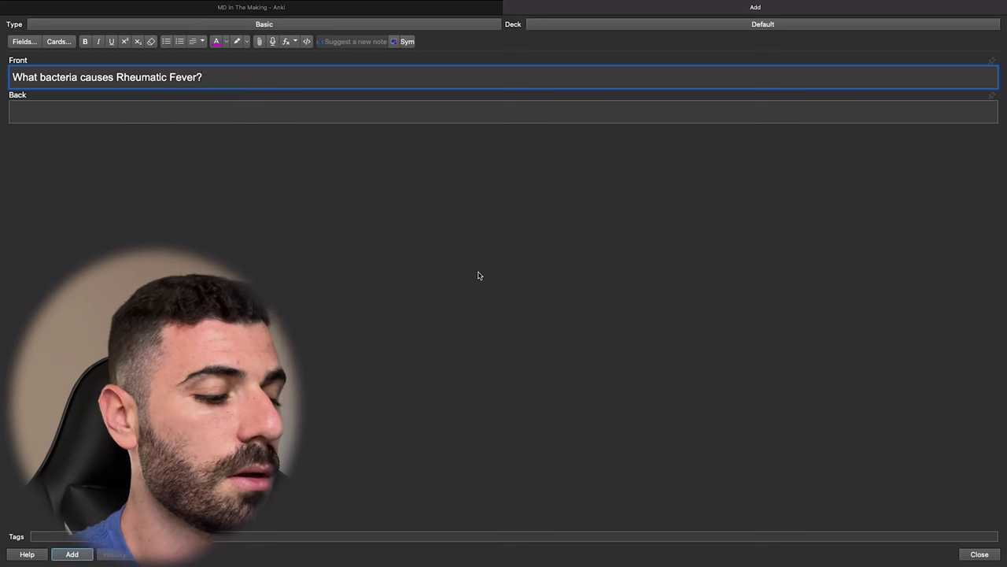
left_click(227, 115)
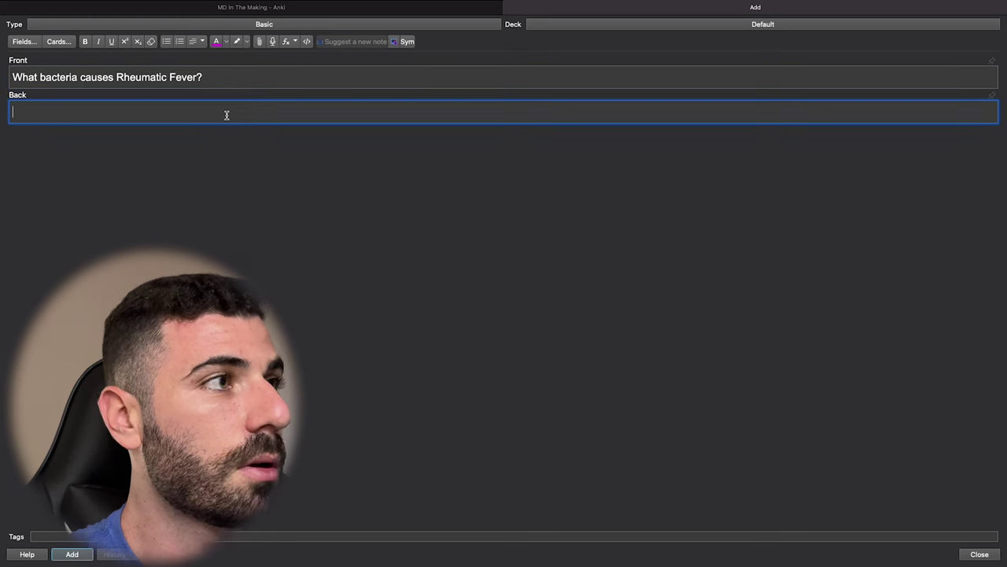
type("Group A Strep")
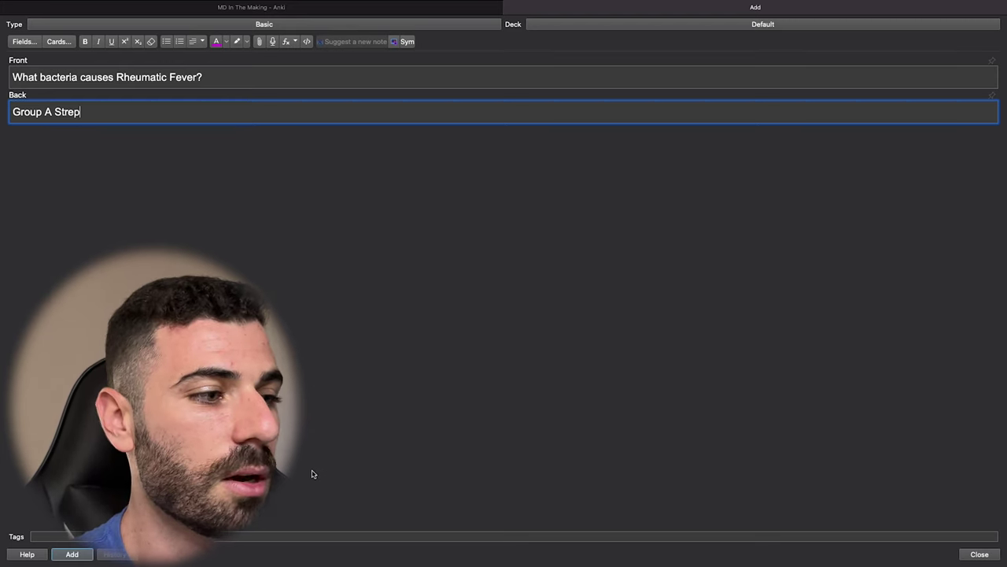
left_click(72, 554)
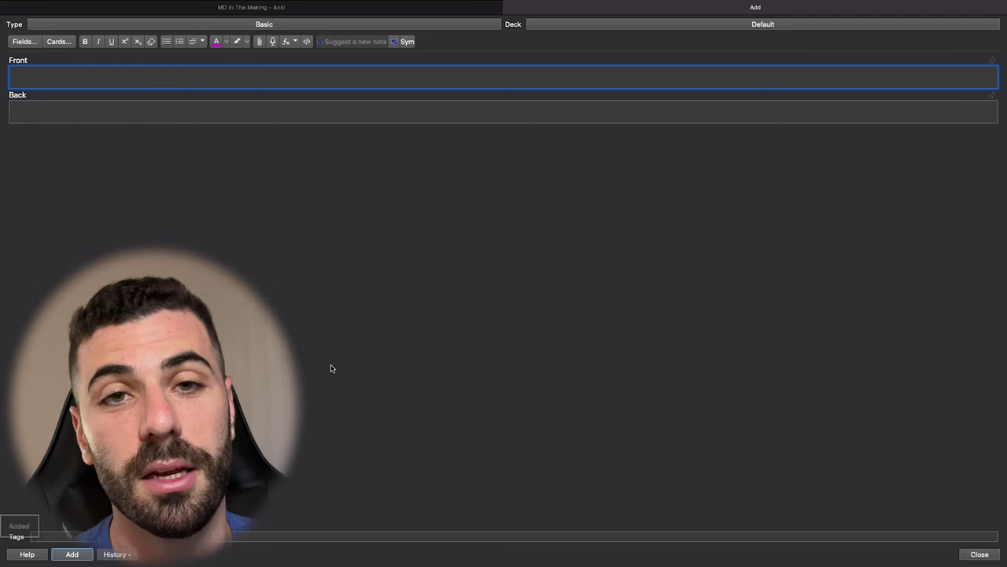
- Change the note type to Cloze by filtering the type list with 'cl'
left_click(293, 27)
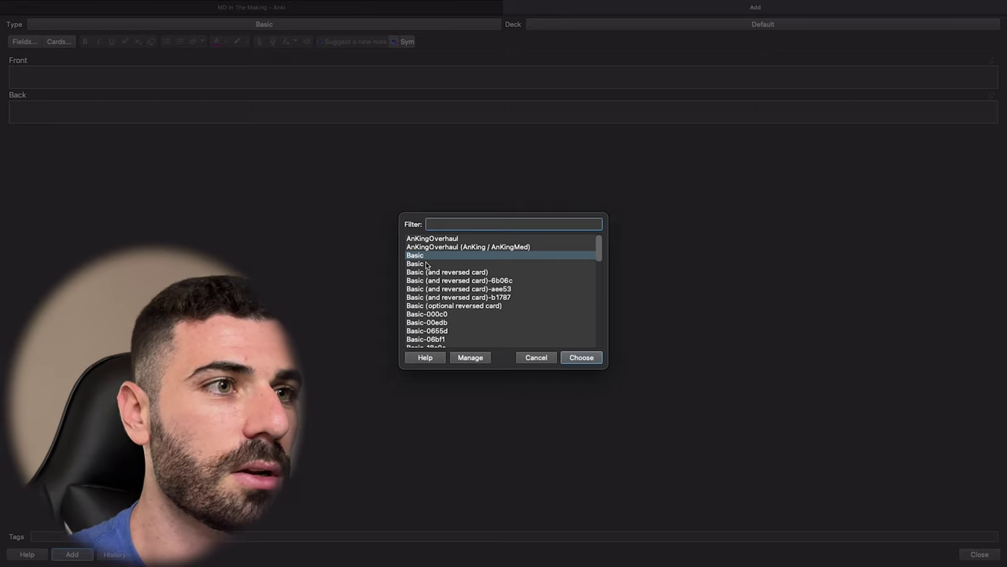
type("cl")
key("Return")
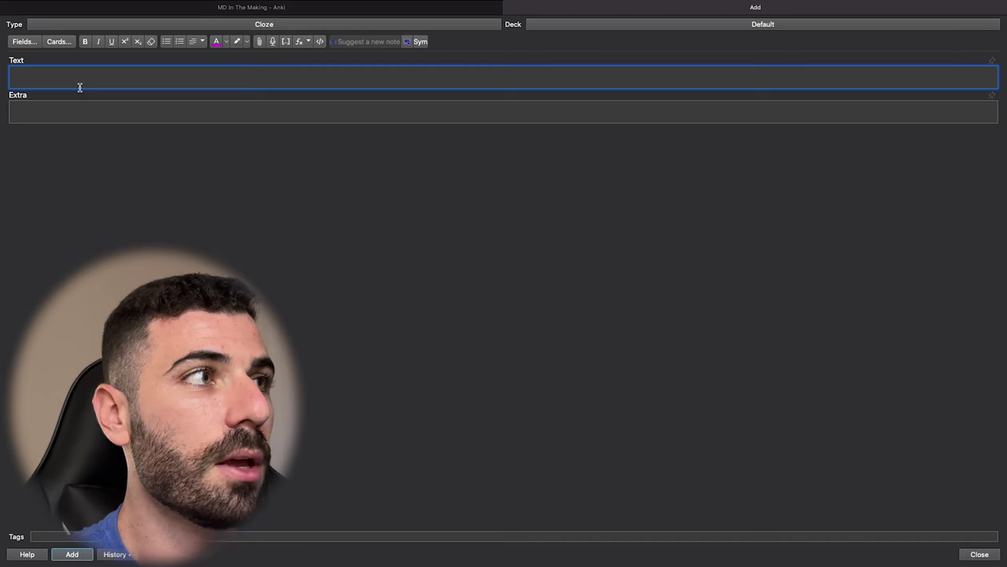
- Type 'Group A Strep causes rheumatic fever' into the cloze note's Text field
type("Group A Str")
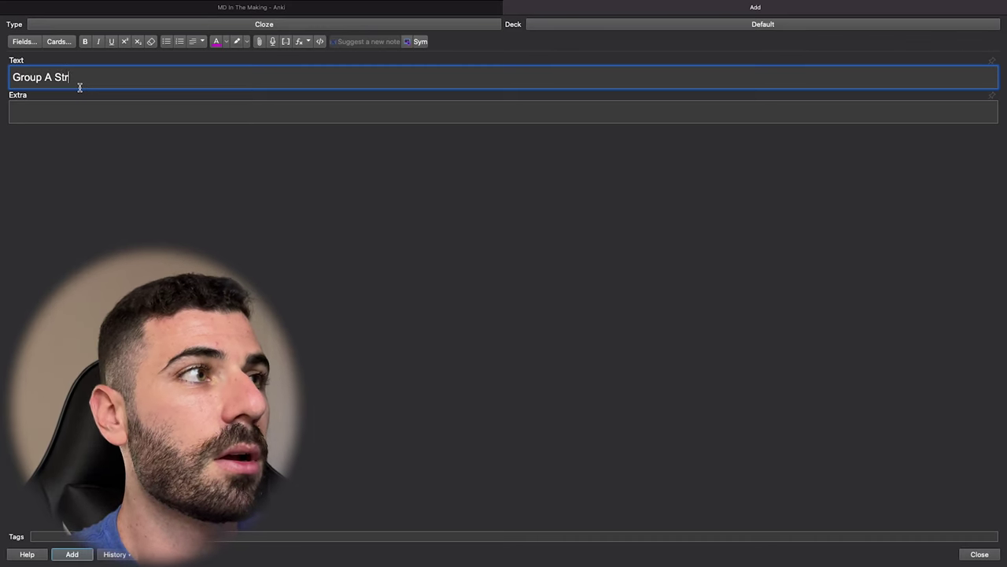
type("ep causes ")
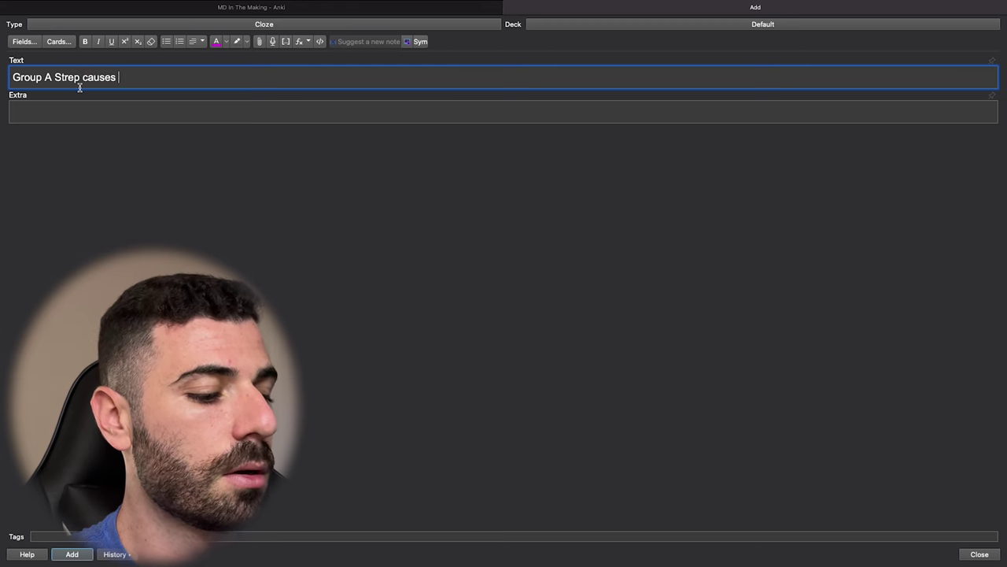
type("rhetu")
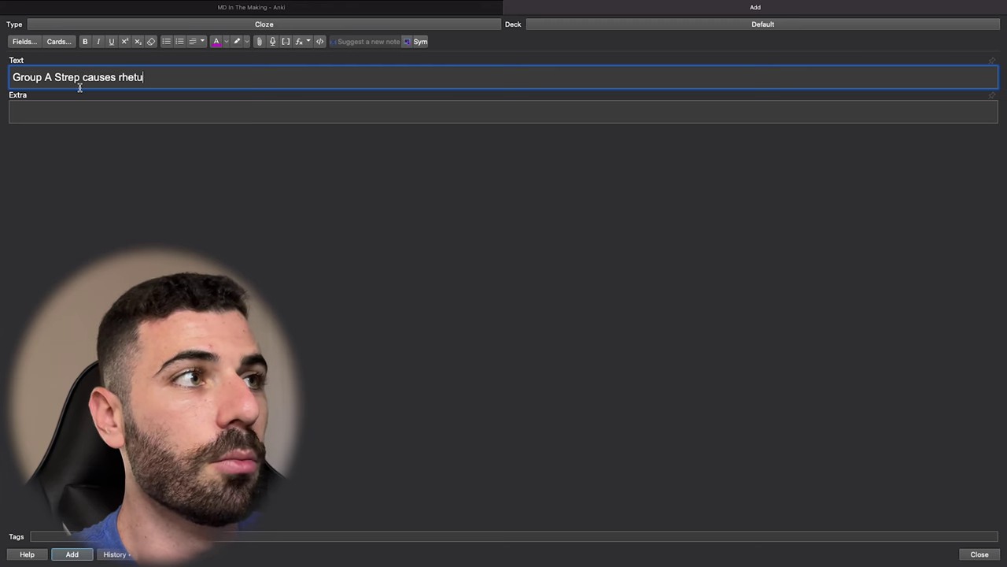
key("BackSpace")
key("BackSpace")
type("umatic ")
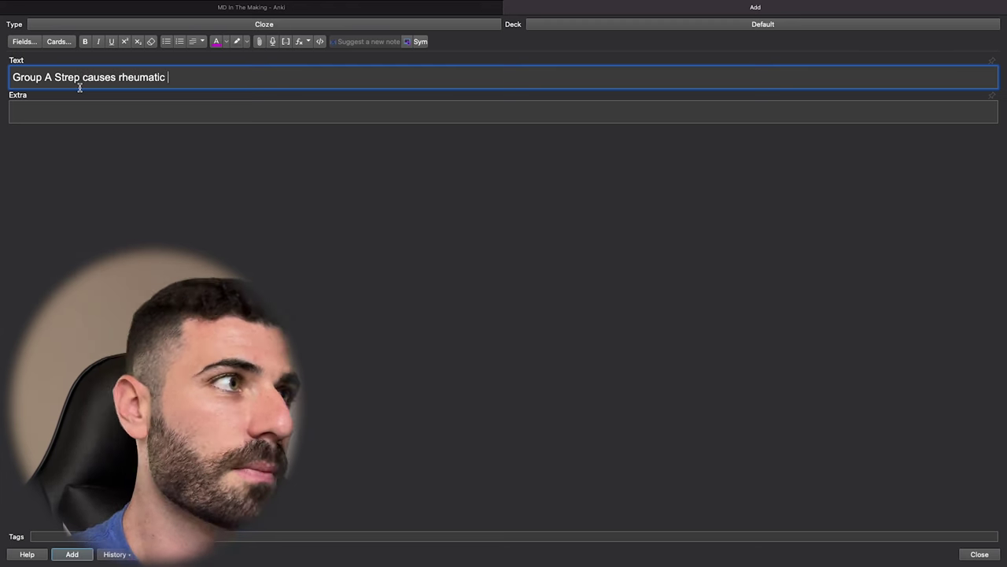
type("fever")
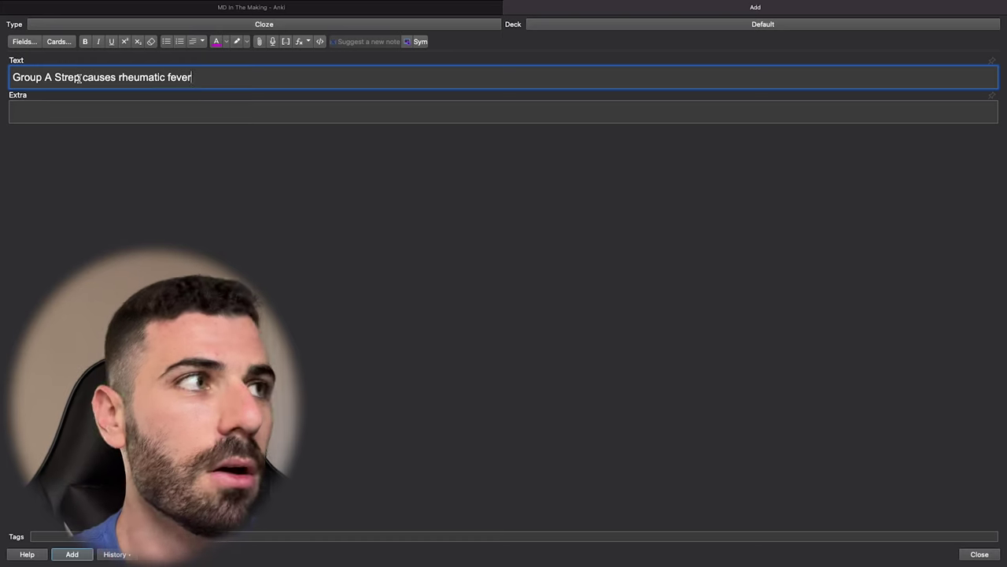
- Make 'Group A Strep' cloze c1 and 'rheumatic fever' cloze c2, then add the note
left_click_drag(79, 77, 14, 78)
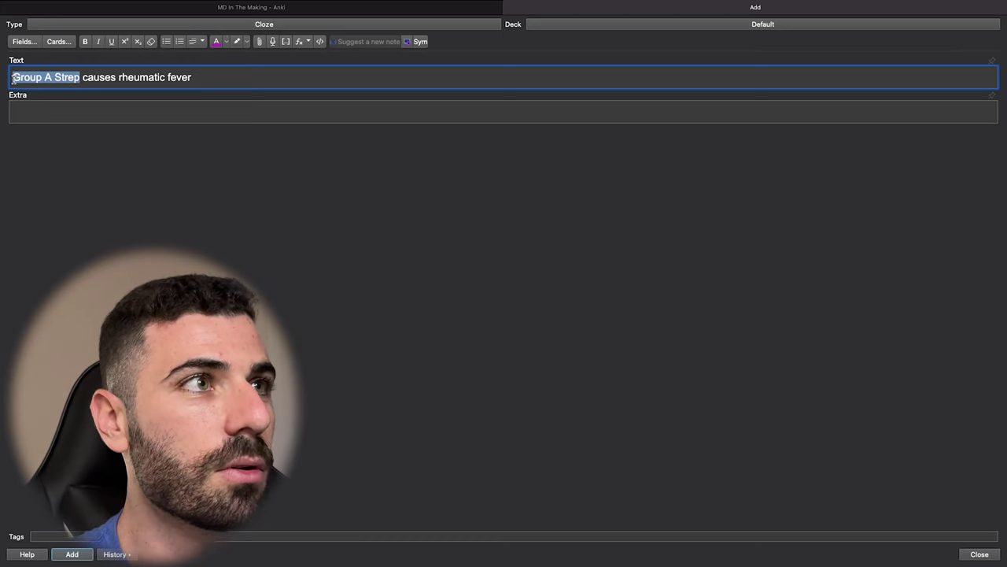
left_click(286, 43)
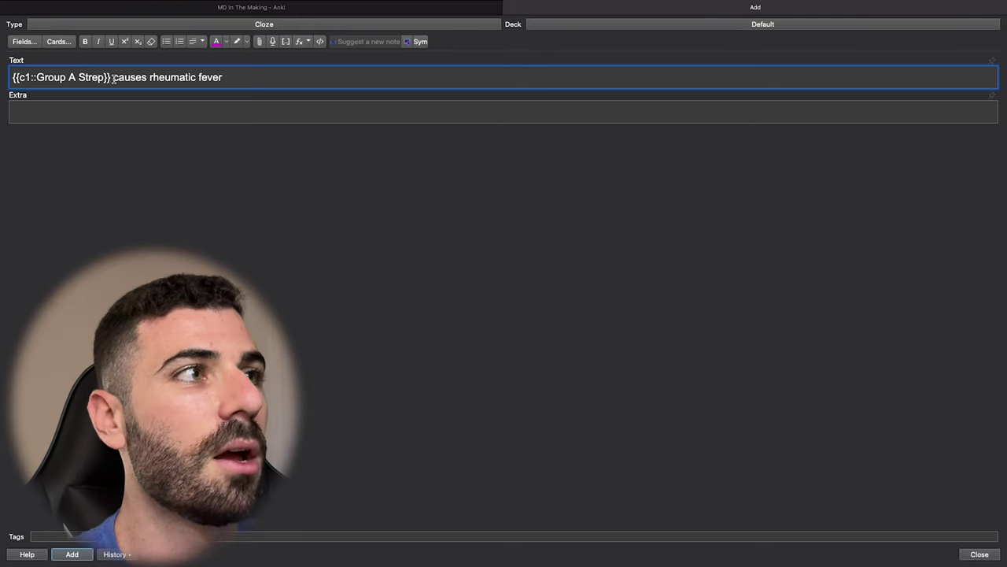
left_click_drag(112, 79, 148, 79)
left_click(148, 79)
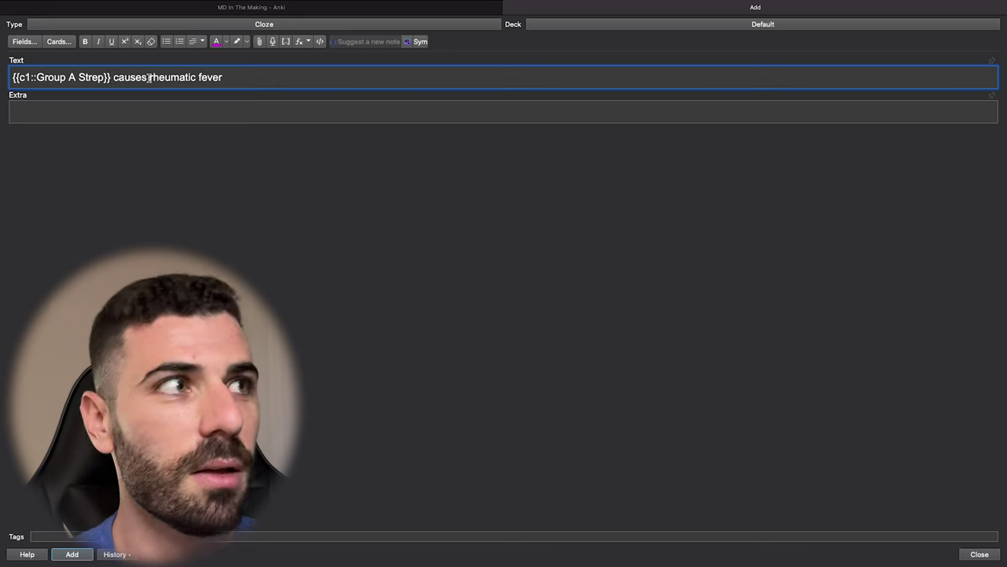
left_click_drag(150, 78, 226, 77)
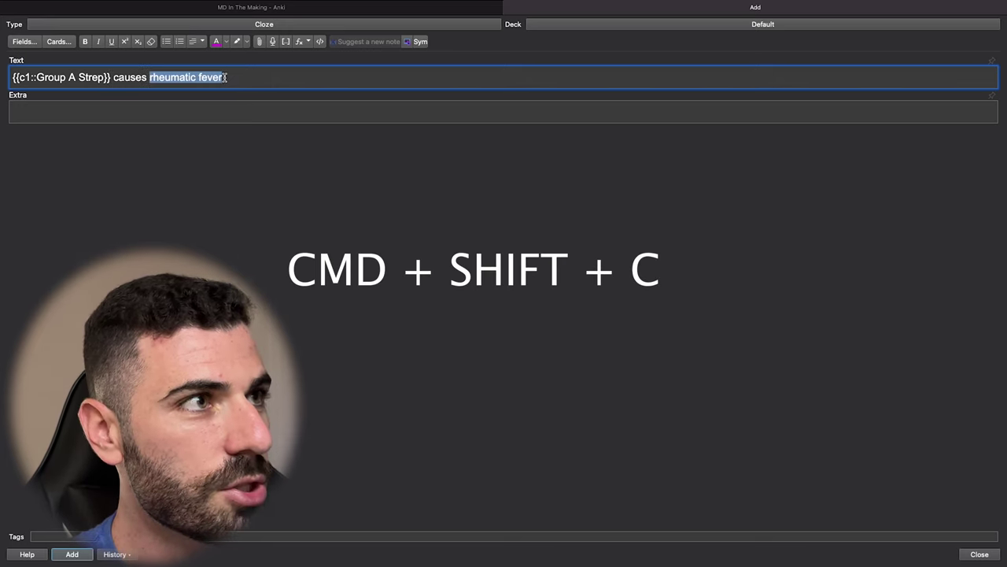
key("super+shift+c")
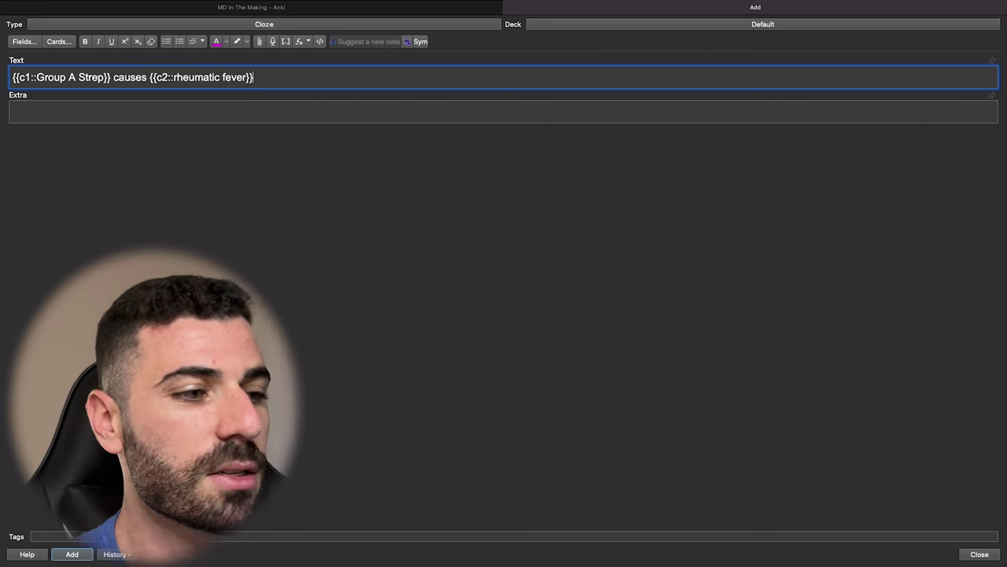
left_click(77, 554)
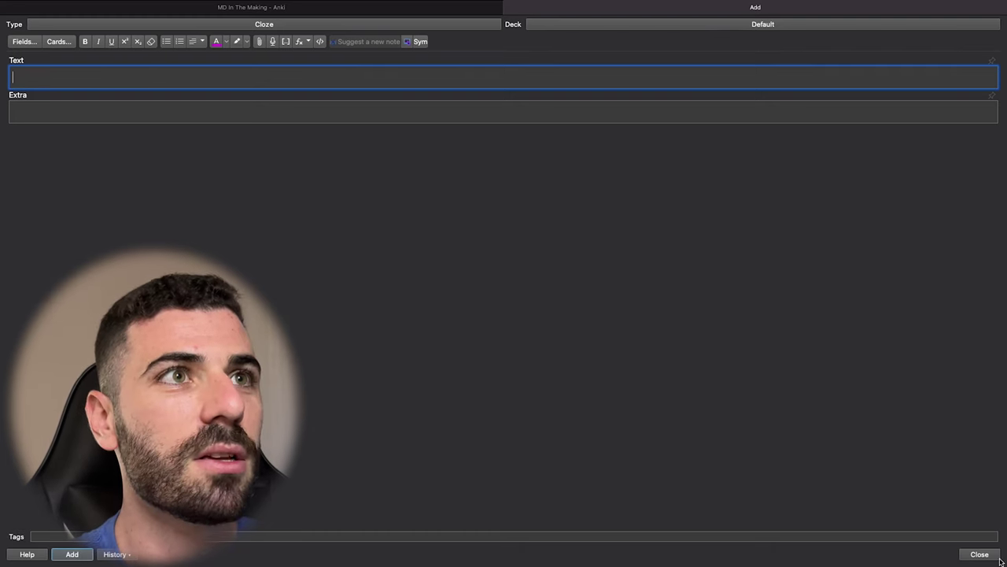
- Close the Add window, run Sync, and return to Decks where Default shows 3 new cards
left_click(508, 7)
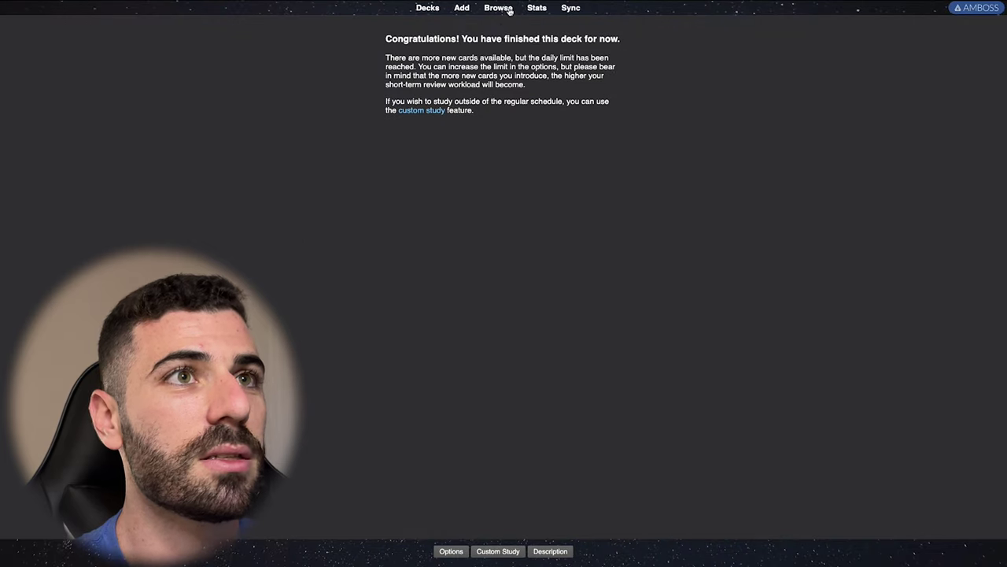
left_click(571, 8)
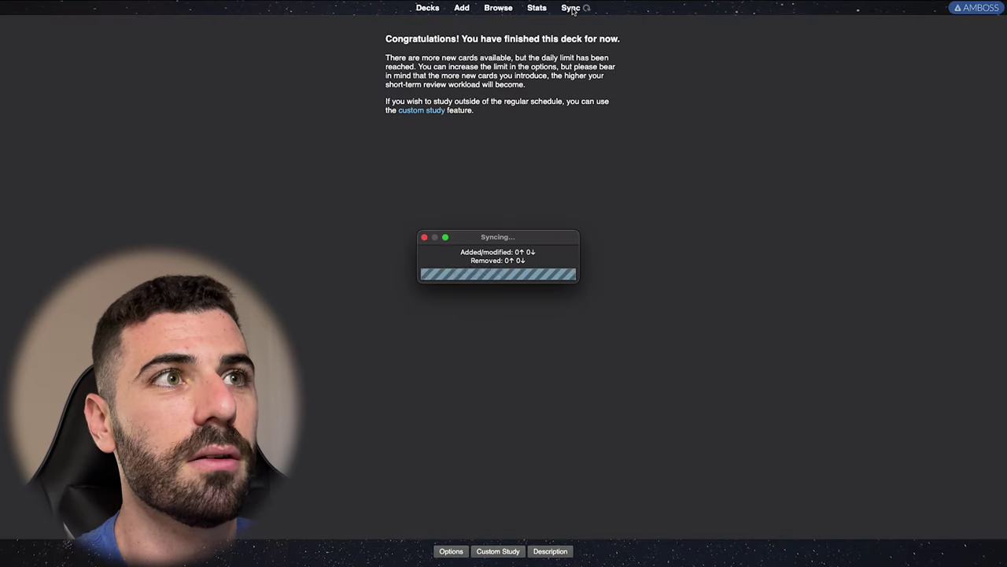
mouse_move(417, 6)
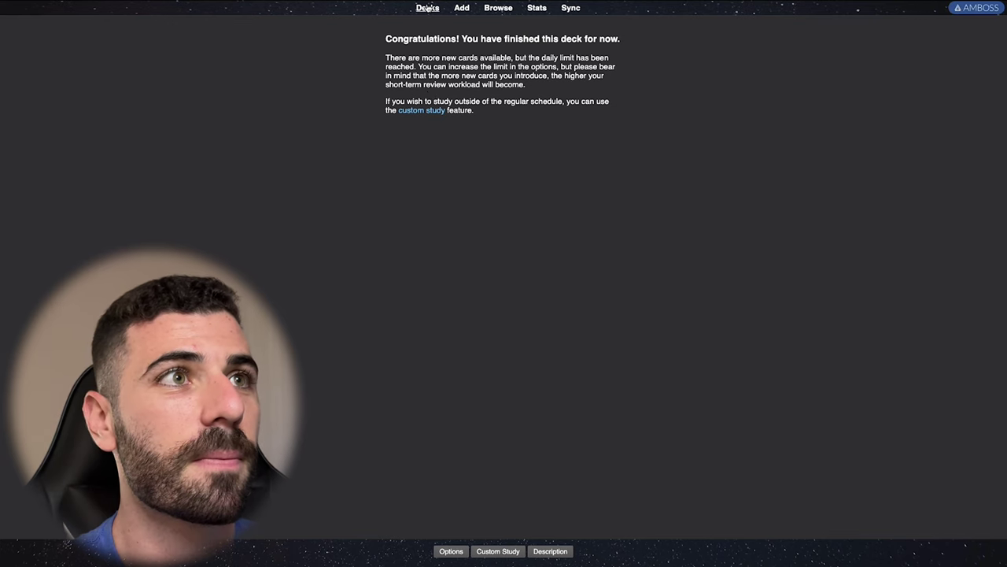
left_click(427, 8)
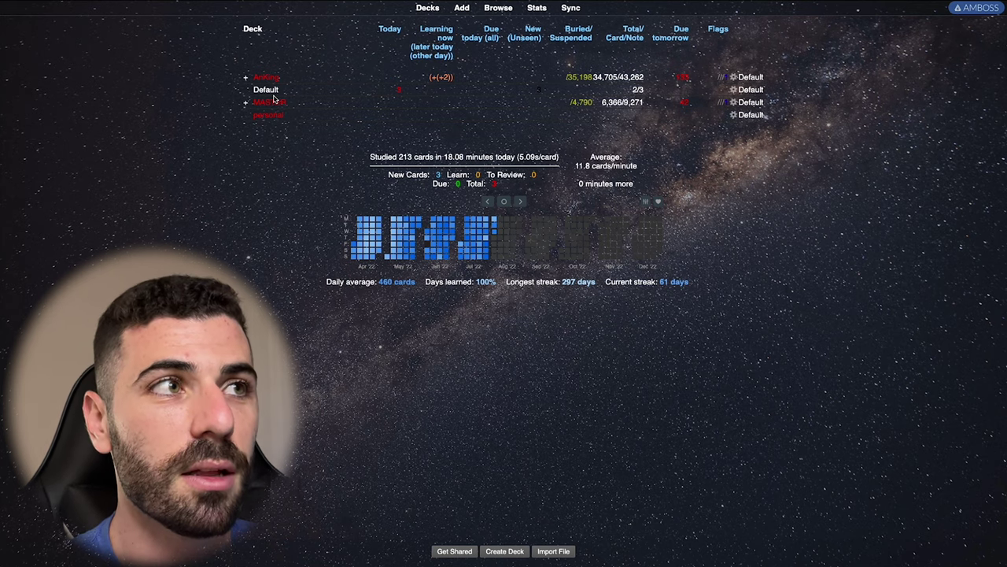
- Start studying the Default deck and reveal the Group A Strep cloze answer: rheumatic fever
left_click(271, 93)
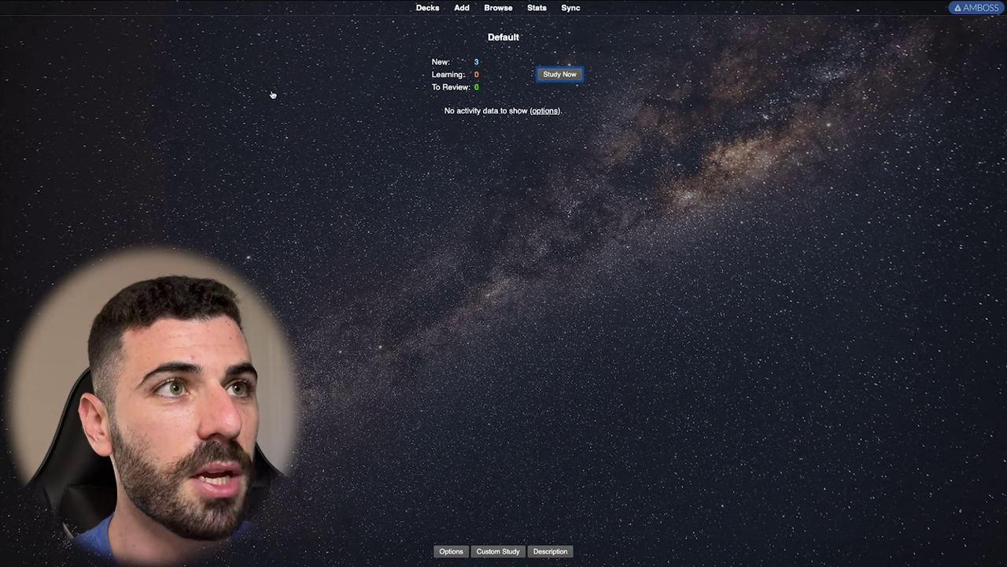
key("Return")
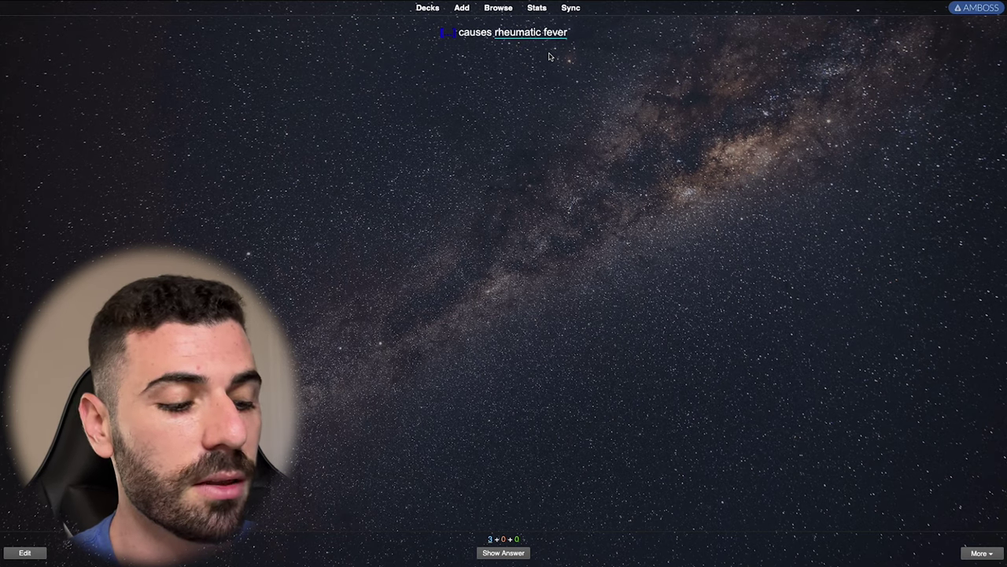
key("space")
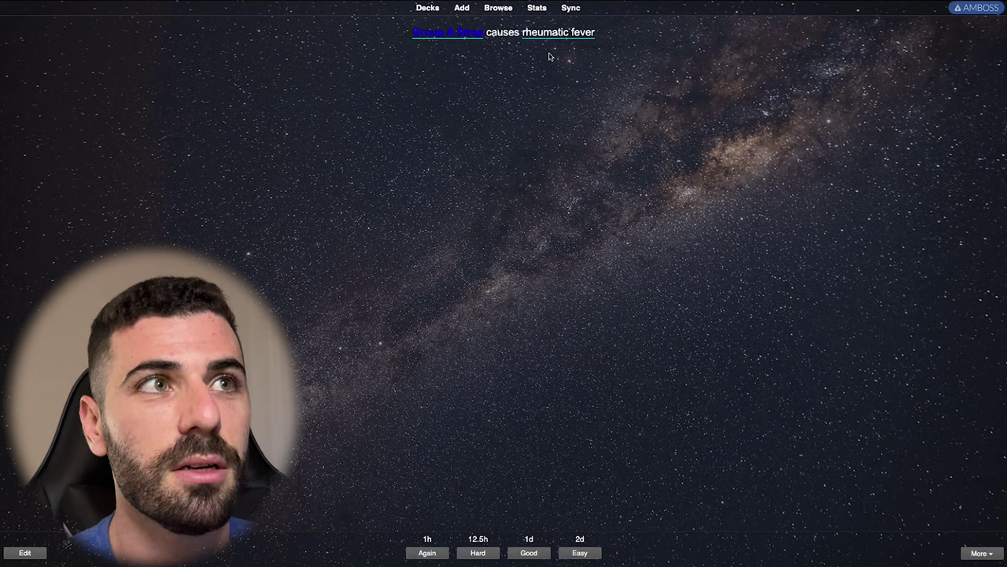
left_click(433, 41)
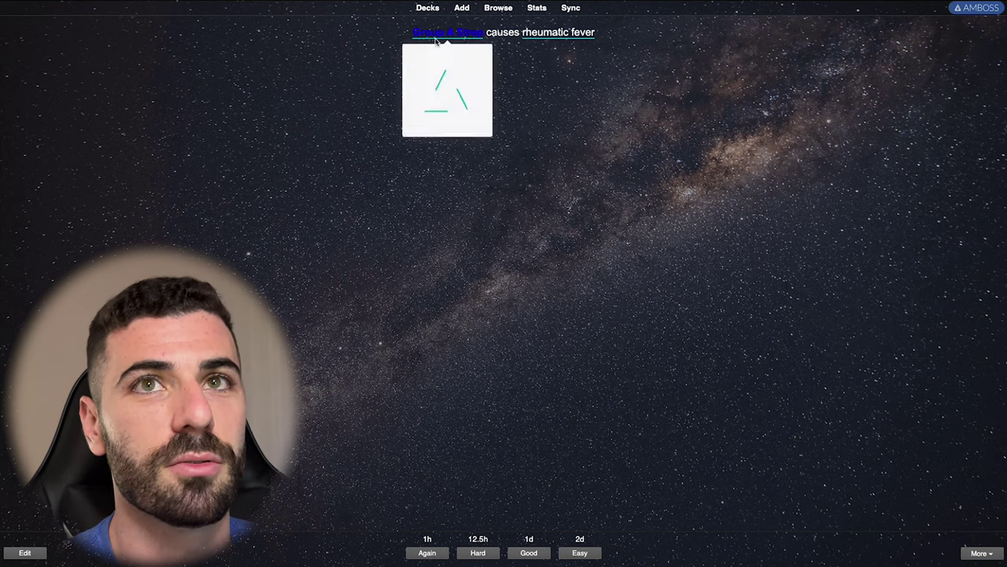
left_click(700, 107)
left_click(452, 40)
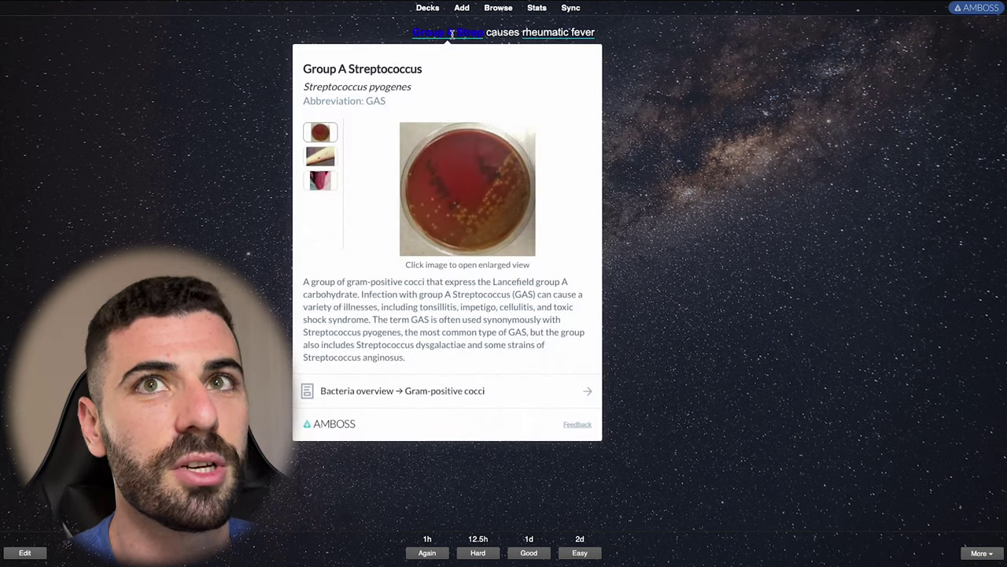
left_click(726, 338)
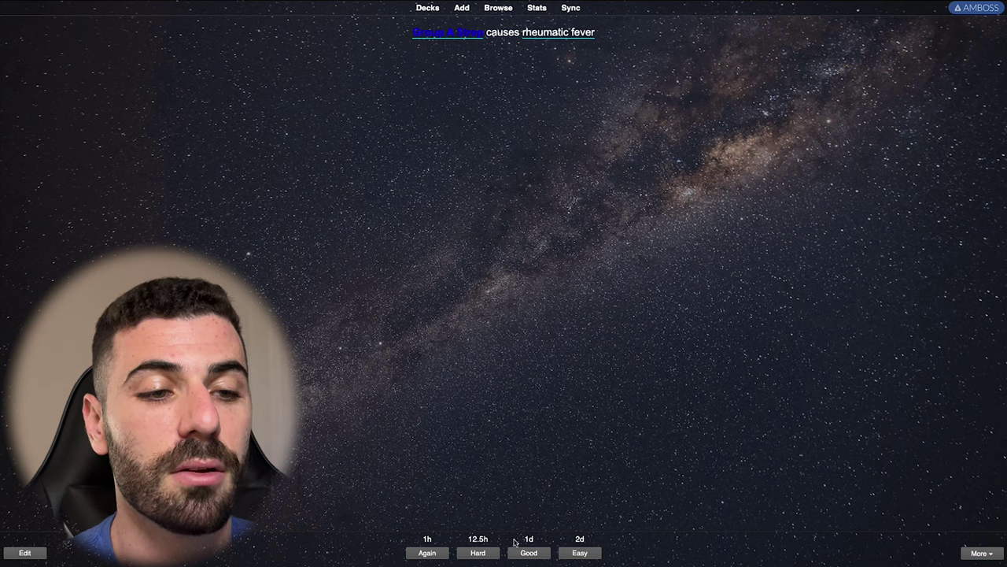
- Grade each remaining Default-deck card Good until the Congratulations screen appears
key("space")
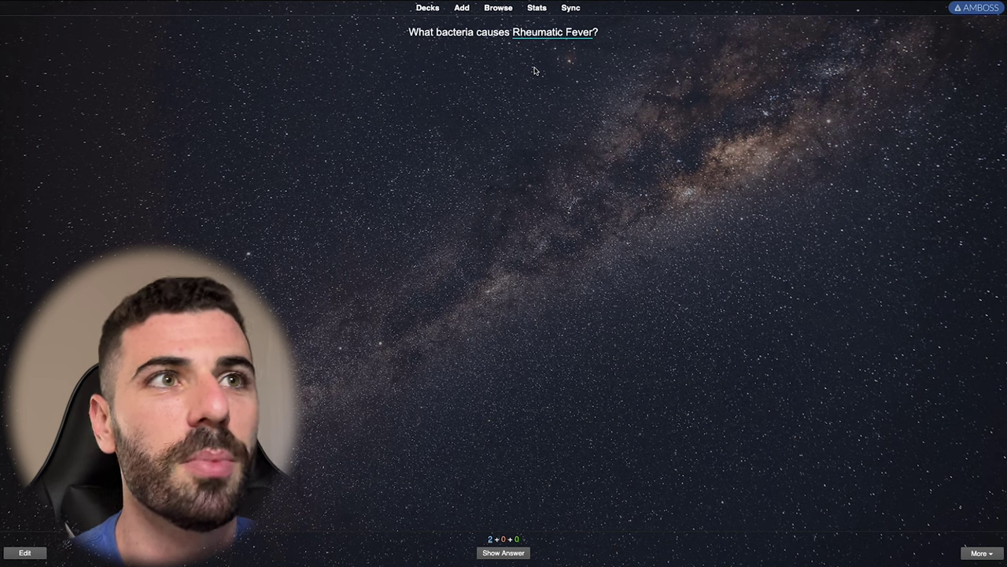
key("space")
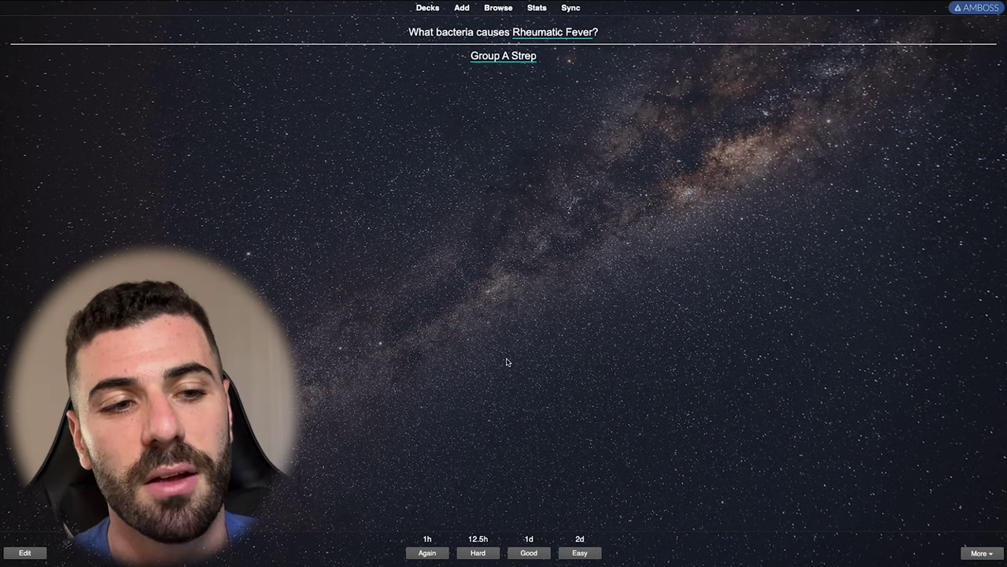
key("space")
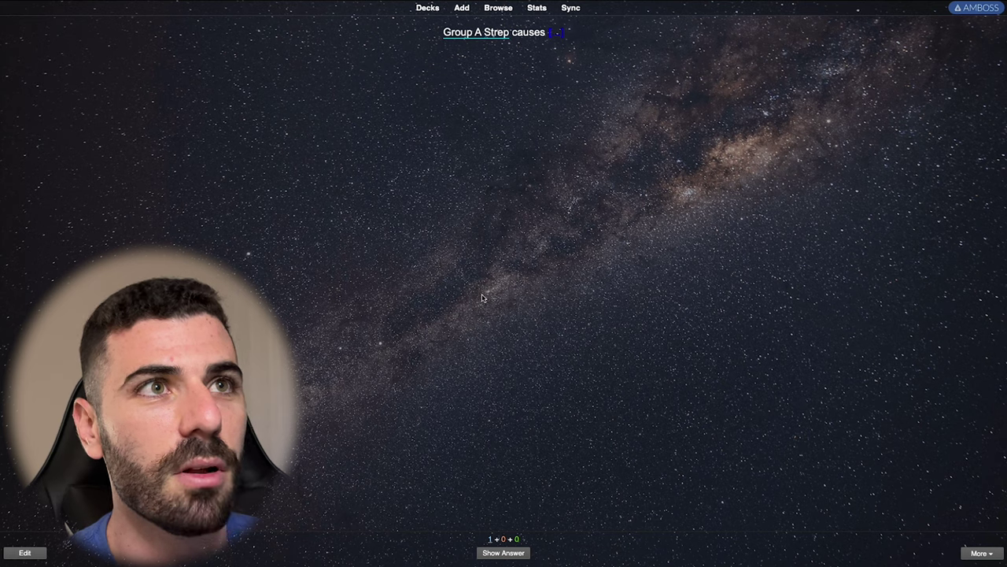
key("space")
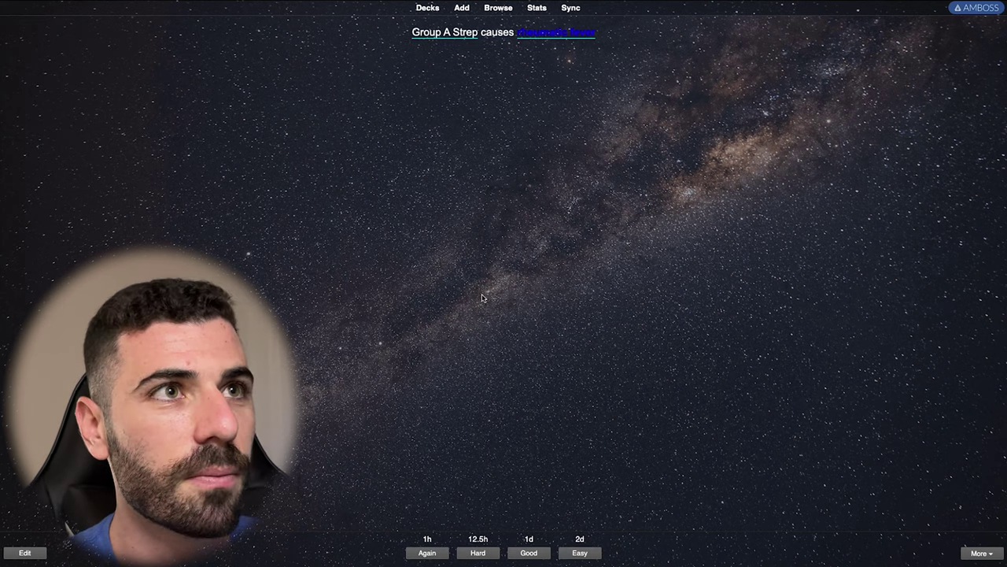
key("space")
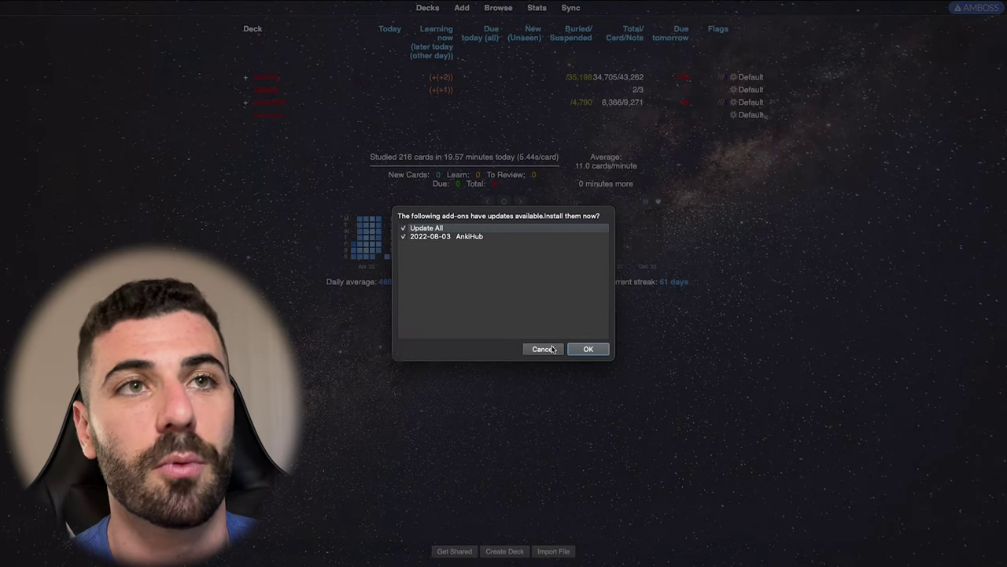
left_click(543, 349)
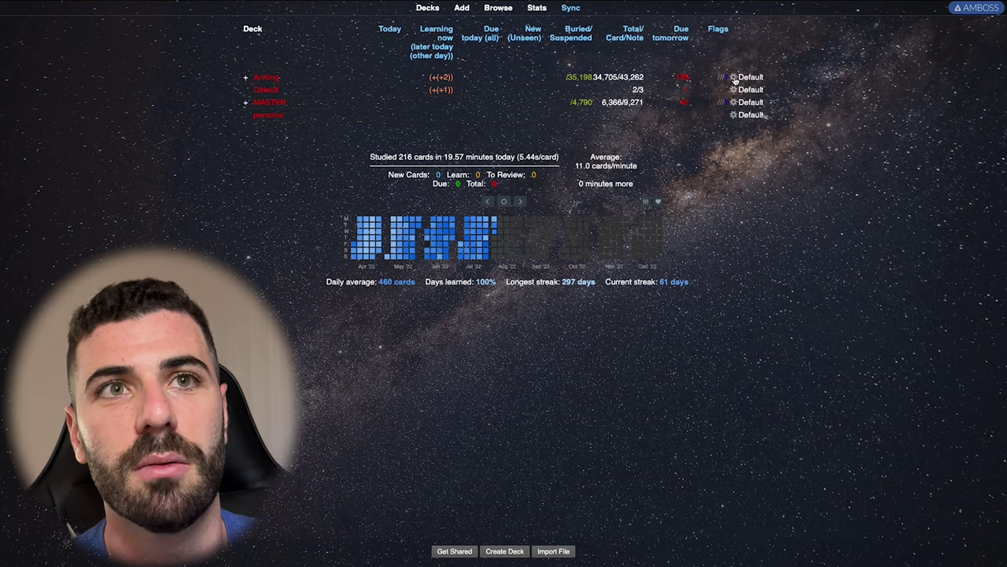
- Open the AnKing deck options and check the Default preset's 9999 maximum reviews/day
left_click(734, 78)
left_click(749, 96)
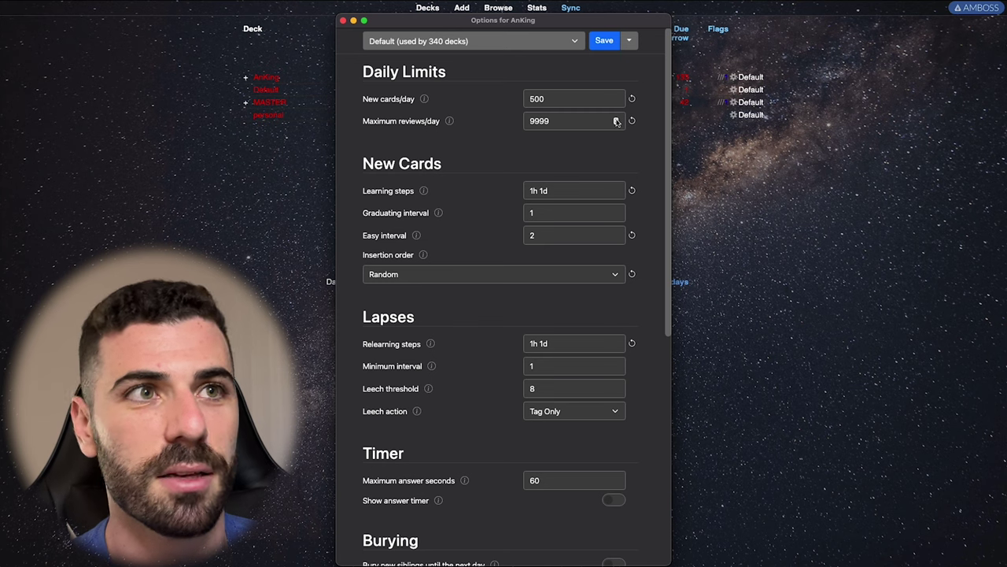
double_click(608, 122)
left_click(601, 140)
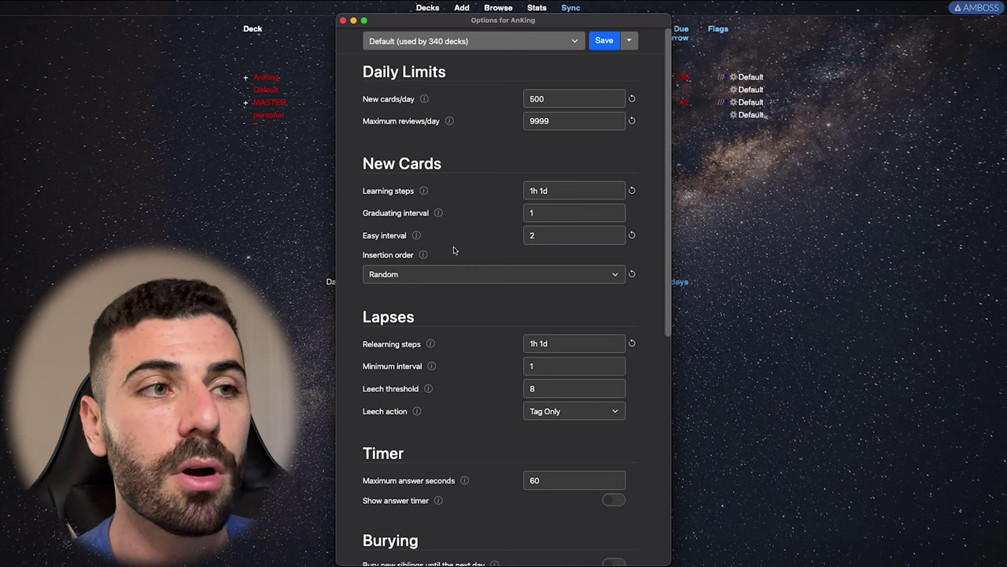
mouse_move(425, 256)
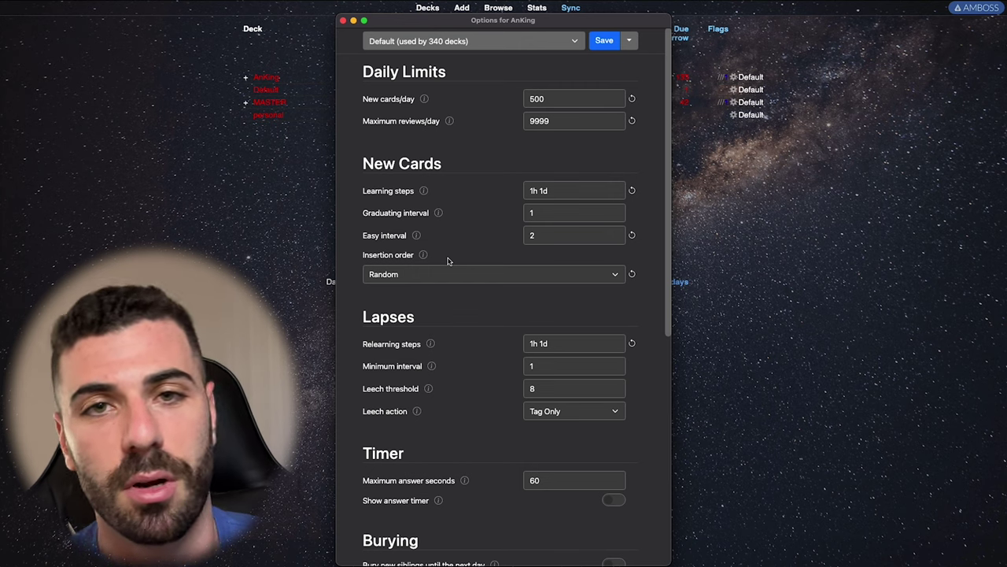
scroll(456, 334, "down", 2)
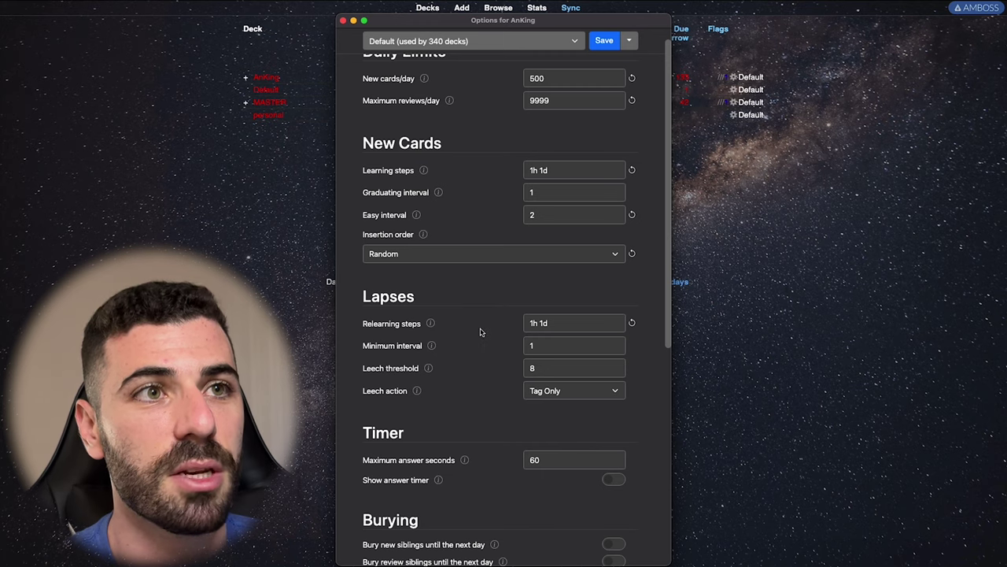
scroll(479, 331, "down", 2)
scroll(477, 326, "down", 4)
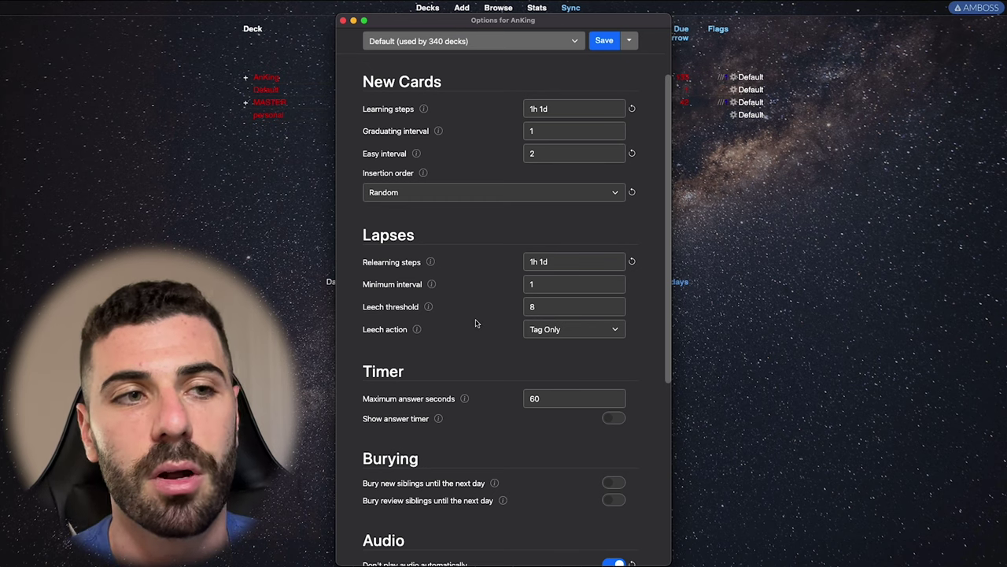
left_click(532, 306)
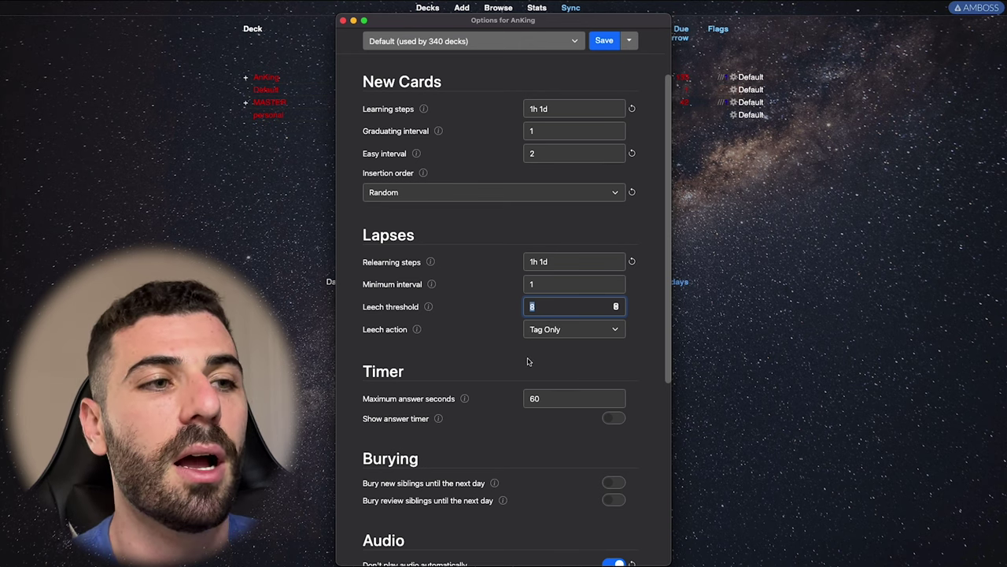
scroll(527, 362, "down", 3)
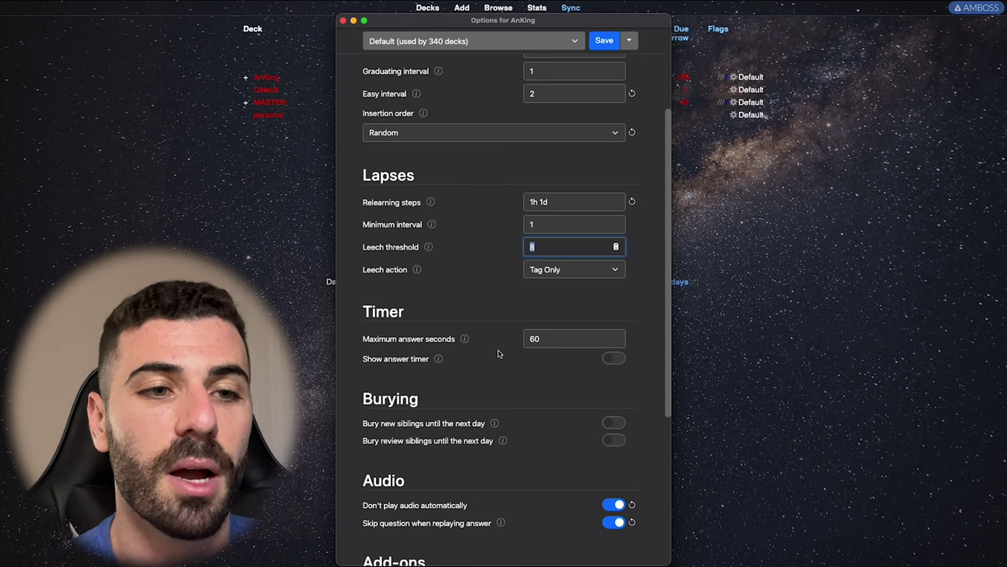
scroll(497, 354, "down", 3)
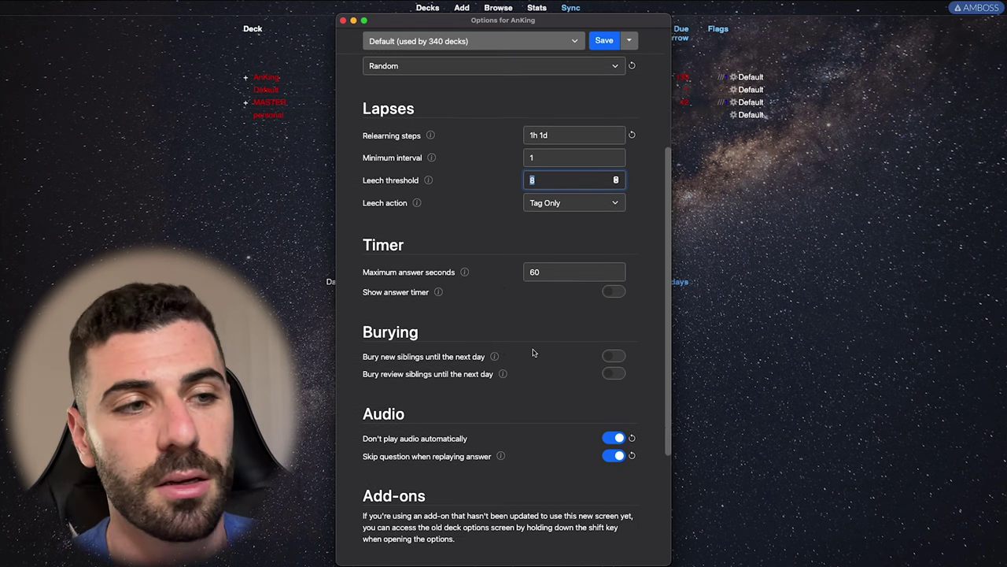
scroll(526, 374, "down", 4)
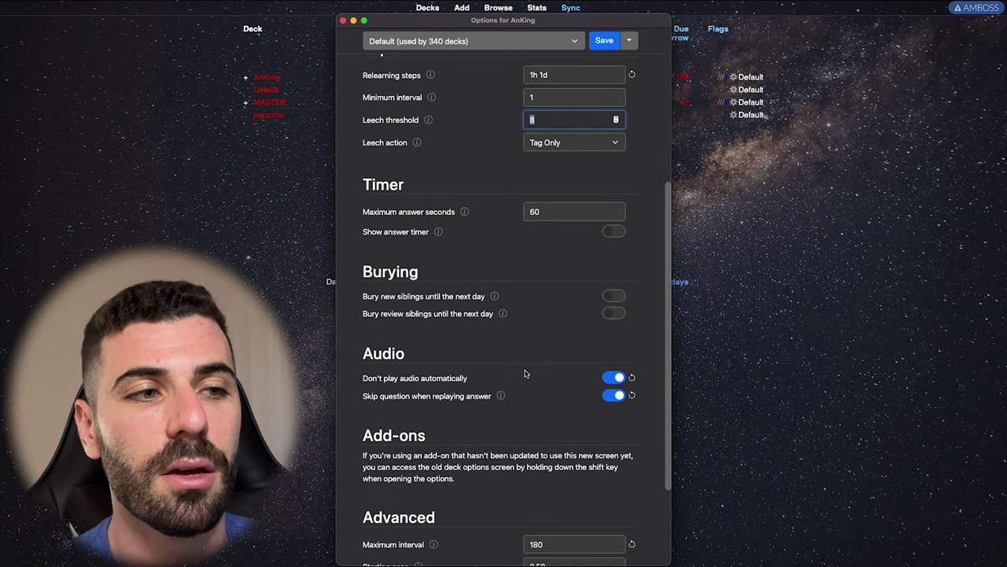
scroll(533, 369, "down", 5)
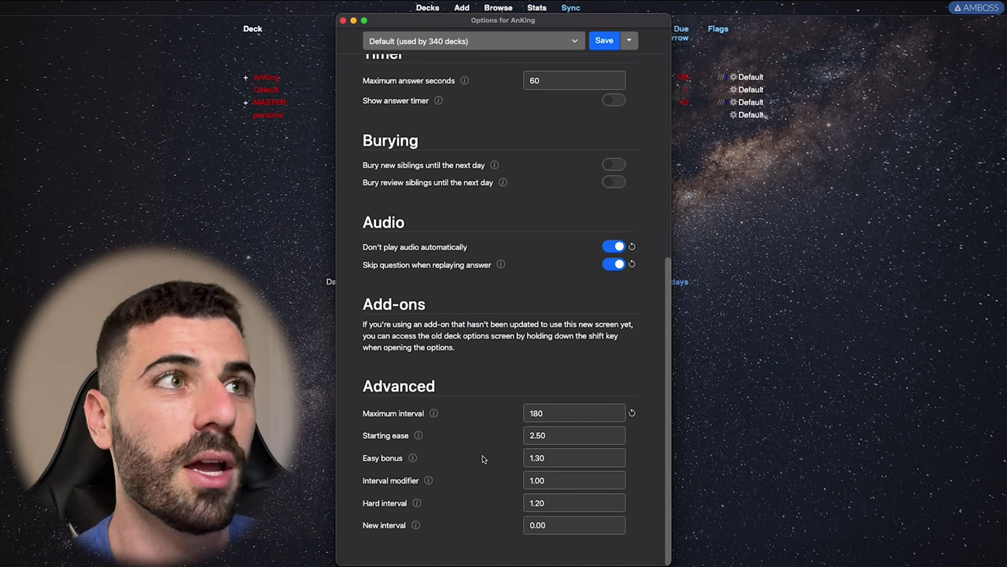
- Close the AnKing options, view the Group A Strep cloze card's tags, and expand #AK_Step1_v12
left_click(343, 21)
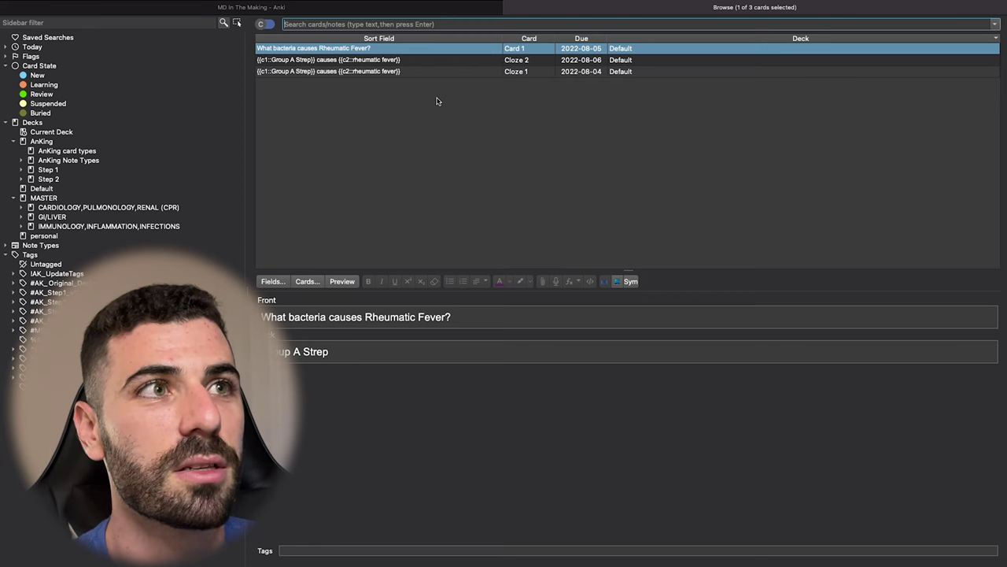
left_click(443, 71)
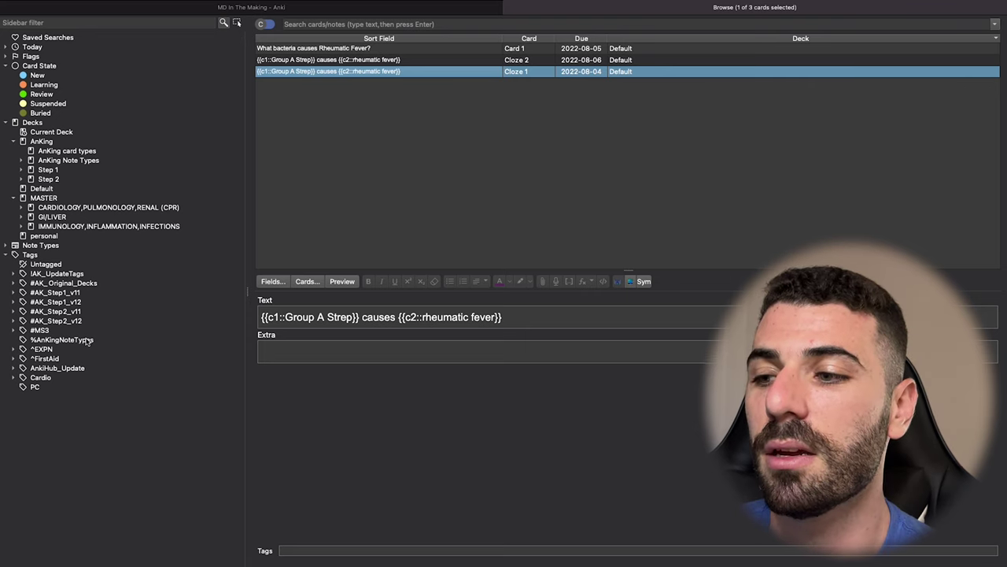
left_click(295, 551)
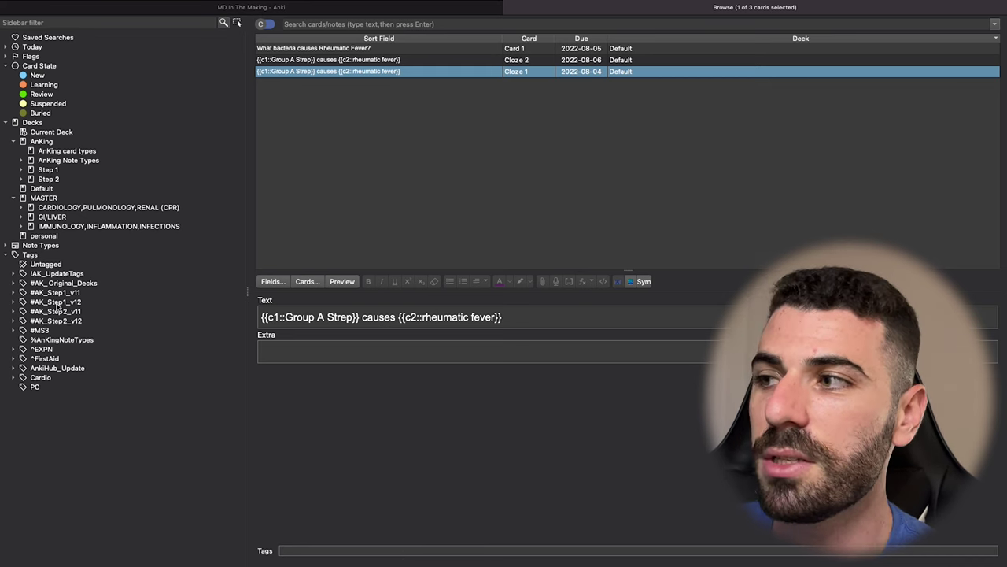
left_click(13, 303)
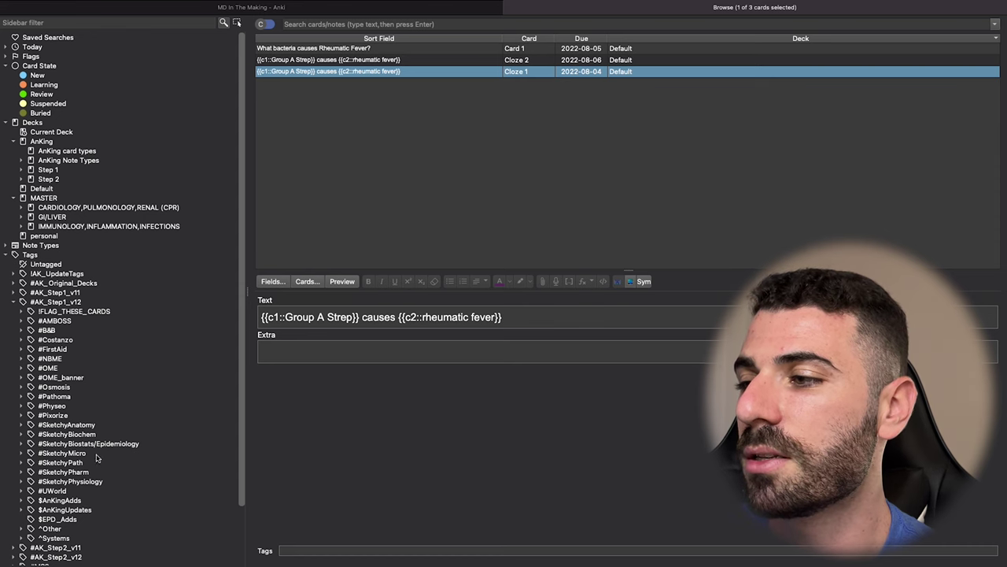
- Expand #SketchyMicro, then 01_Bacteria, then 01_Gram_(+)_Cocci in the tag sidebar
left_click(22, 453)
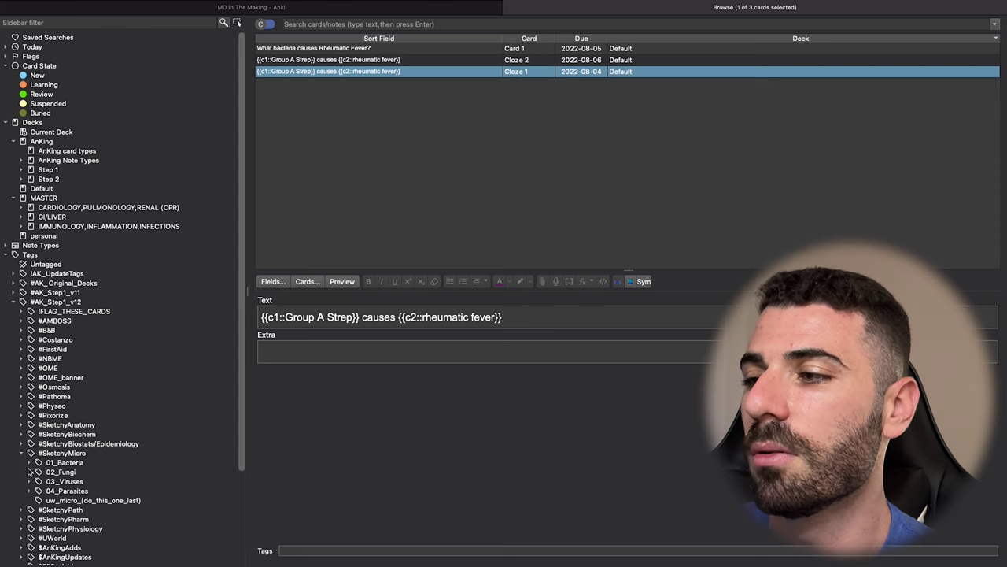
left_click(30, 463)
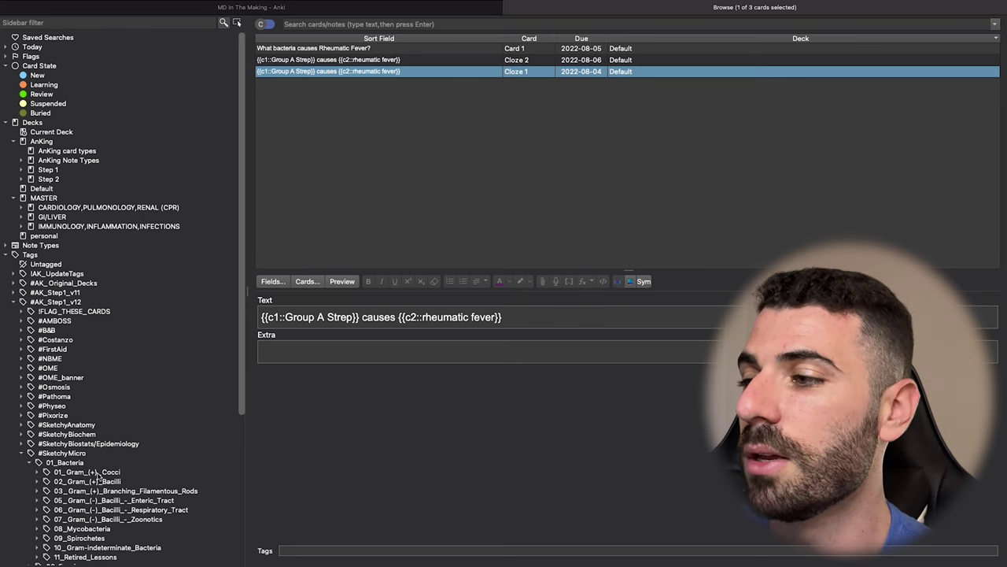
left_click(37, 472)
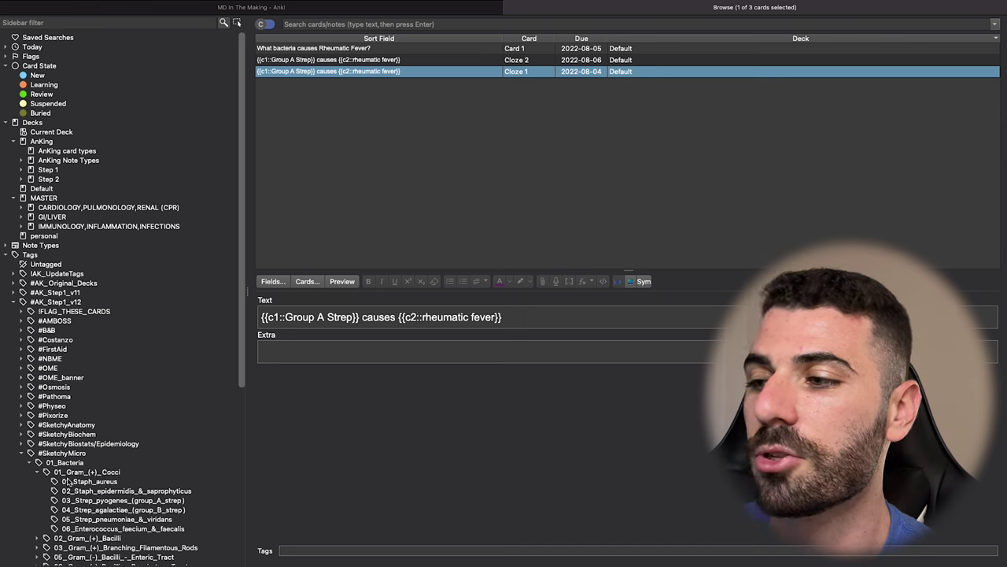
- List the 60 cards tagged 03_Strep_pyogenes_(group_A_strep)
left_click(106, 504)
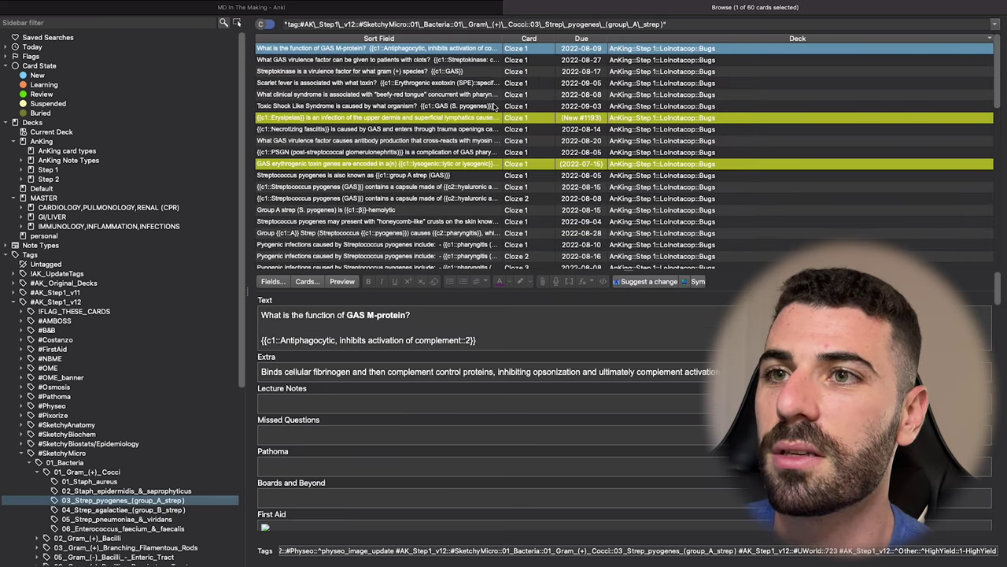
scroll(493, 111, "down", 5)
scroll(491, 133, "up", 5)
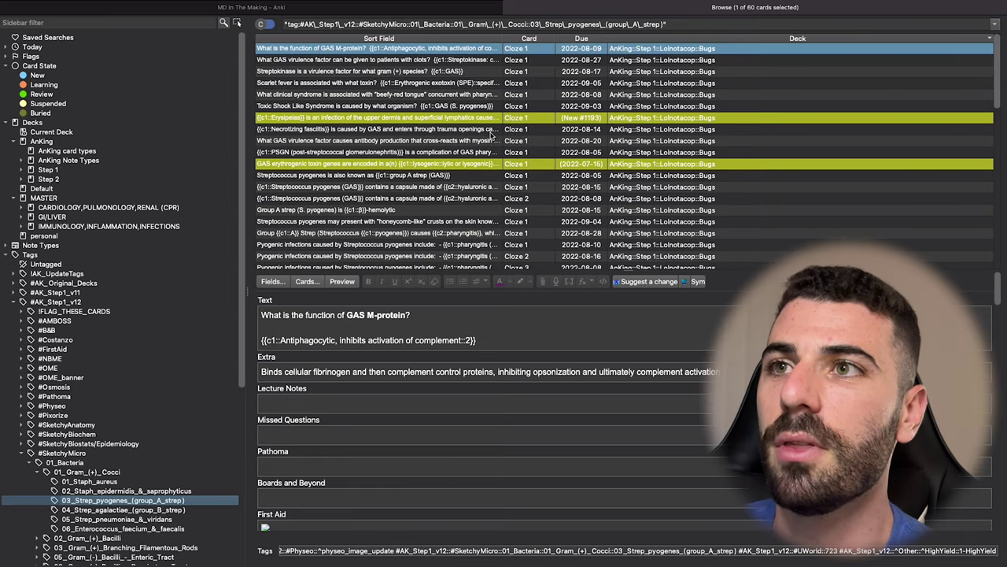
- Unsuspend the Erysipelas card, suspend it again, then view the GAS erythrogenic toxin card
left_click(495, 119)
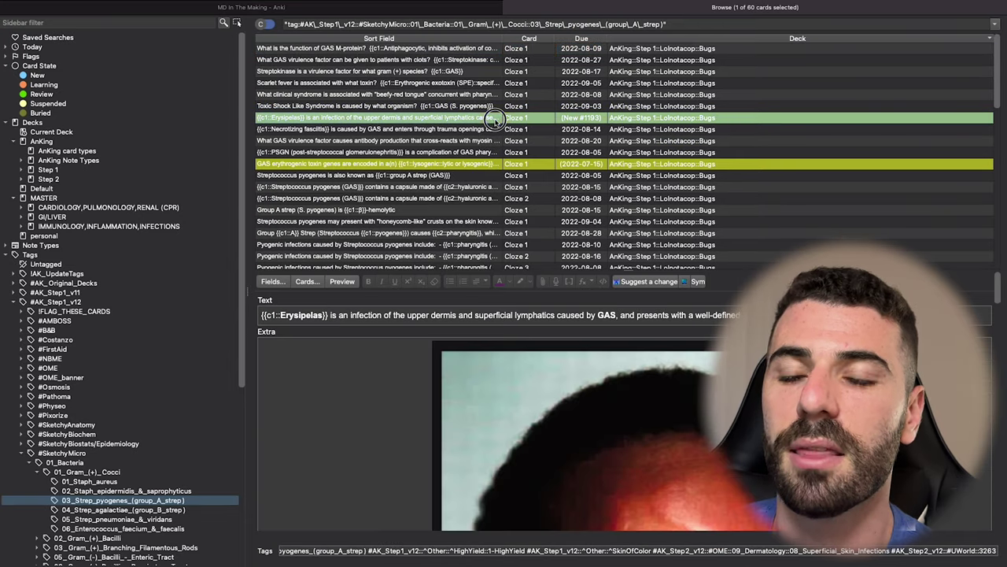
key("Down")
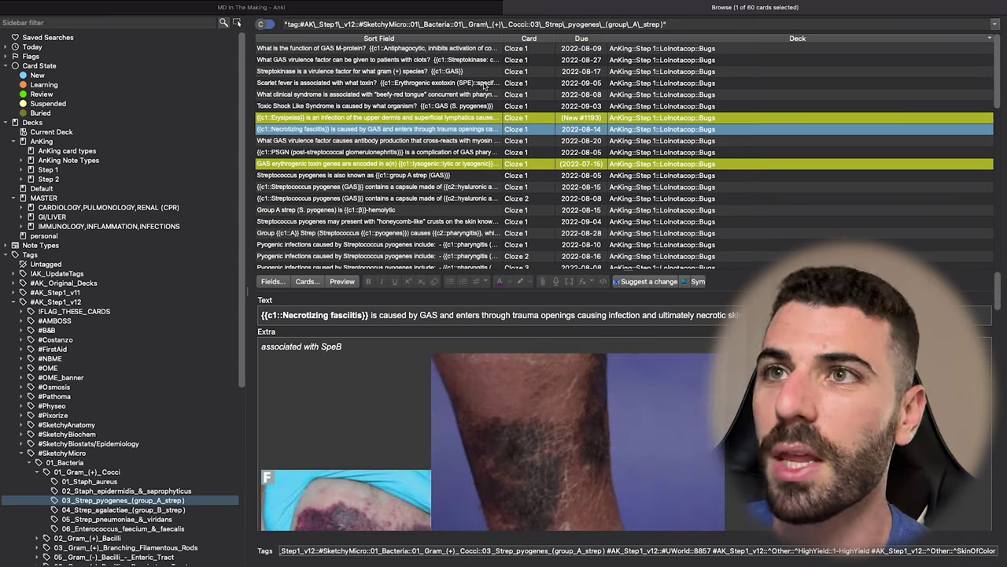
left_click(538, 118)
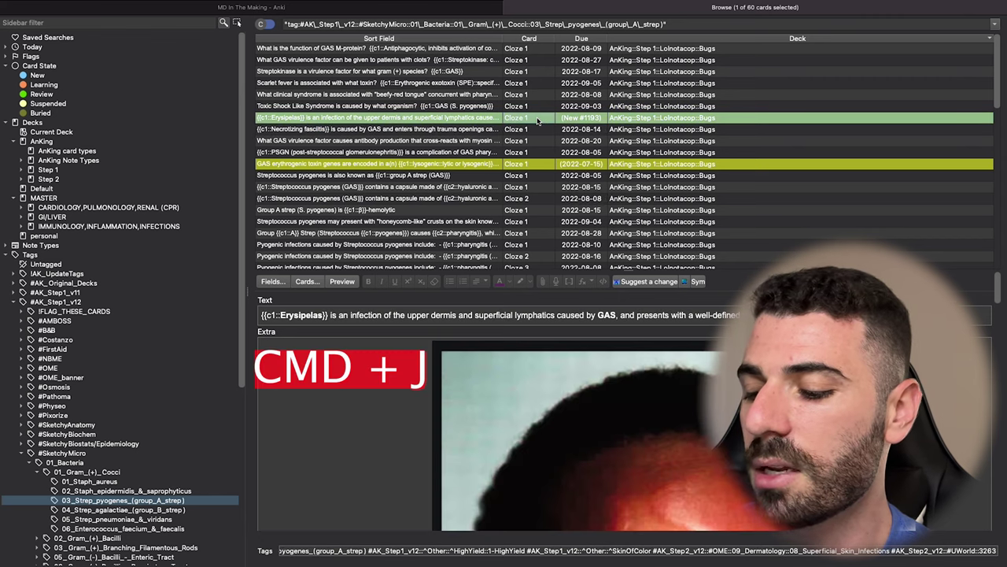
key("super+j")
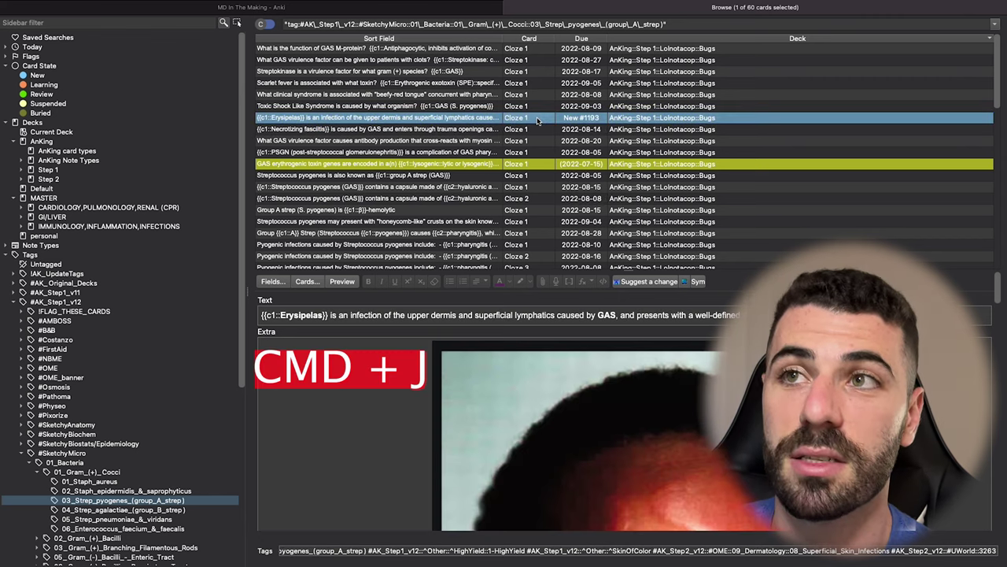
left_click(535, 128)
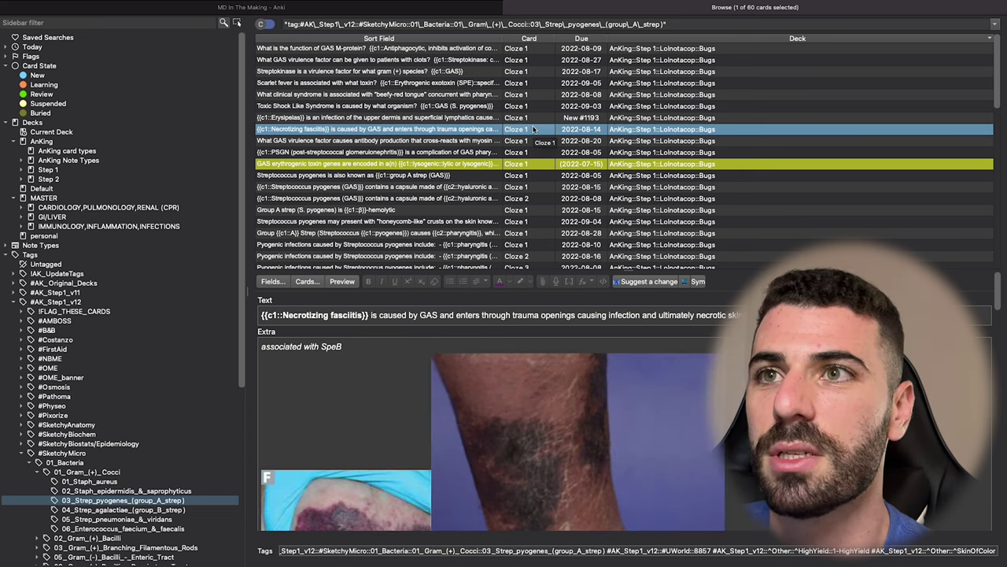
left_click(533, 118)
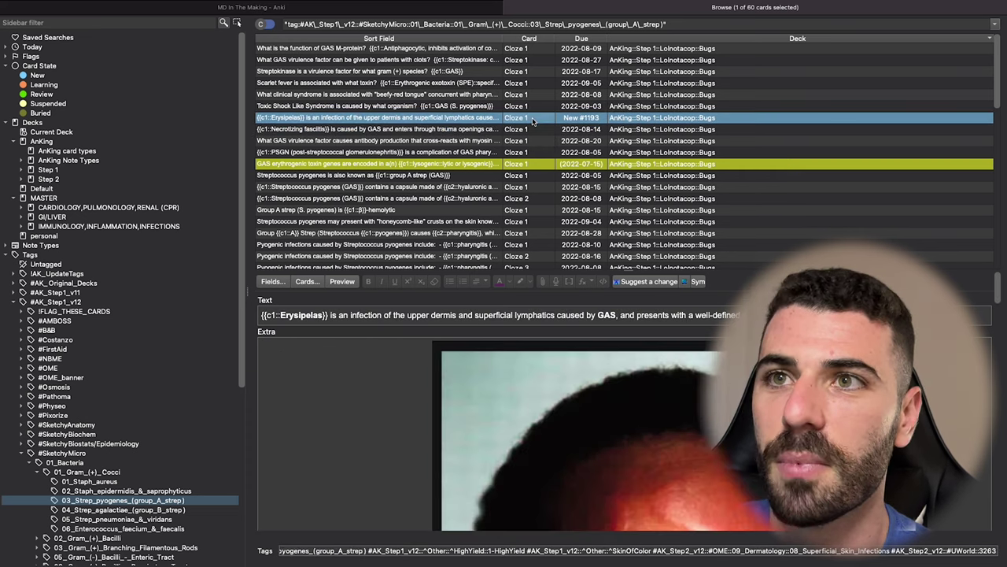
key("super+j")
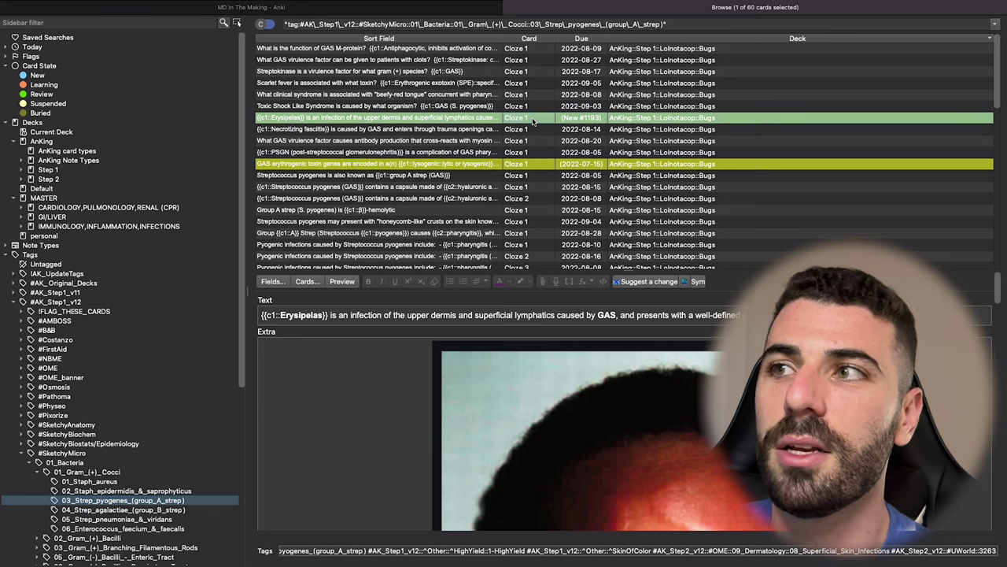
left_click(508, 164)
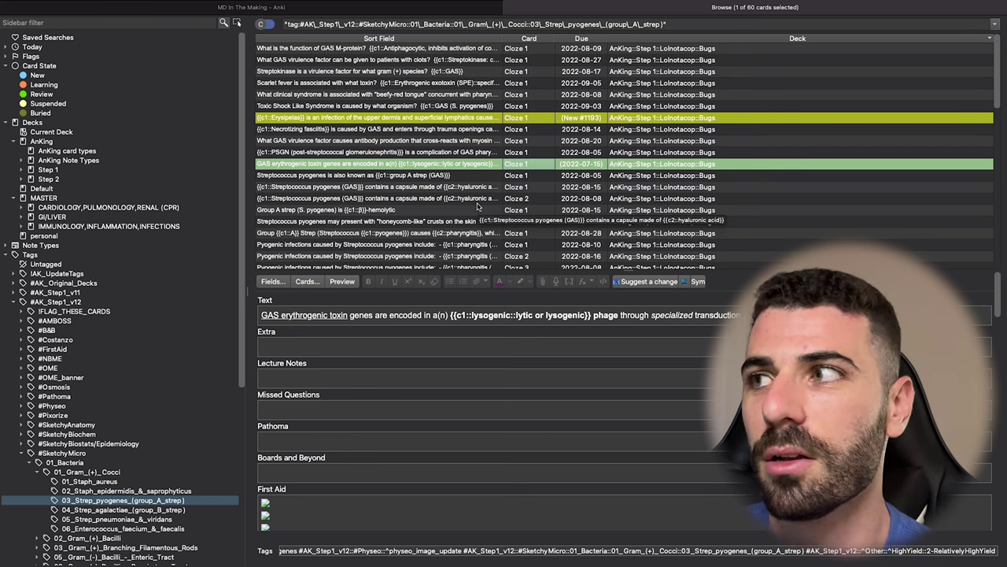
- Inspect the giant roundworm and PCR Herpes Simplex cards in Step 1, then list Strep pyogenes cards
left_click(60, 172)
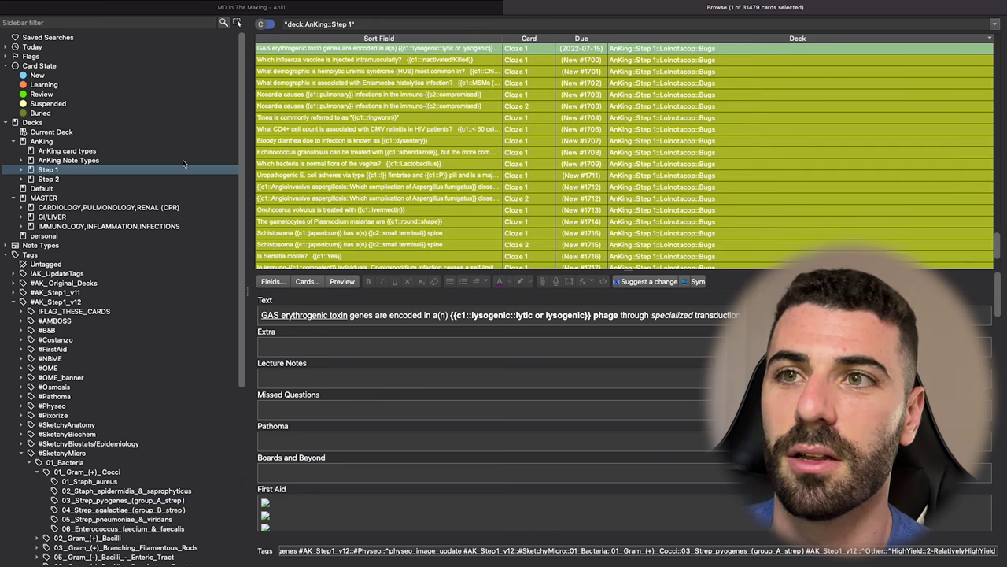
scroll(577, 145, "down", 20)
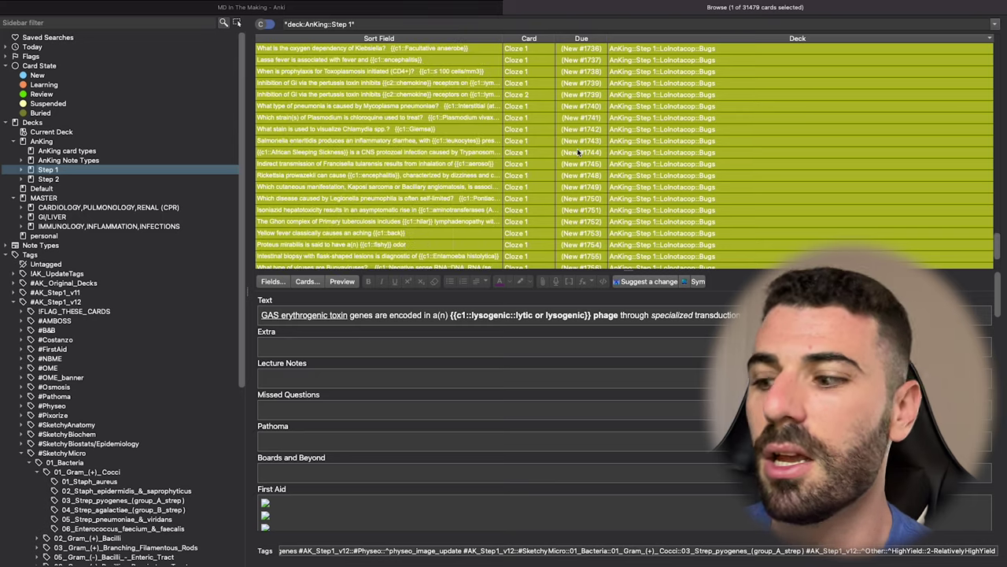
scroll(577, 152, "down", 3)
left_click(558, 153)
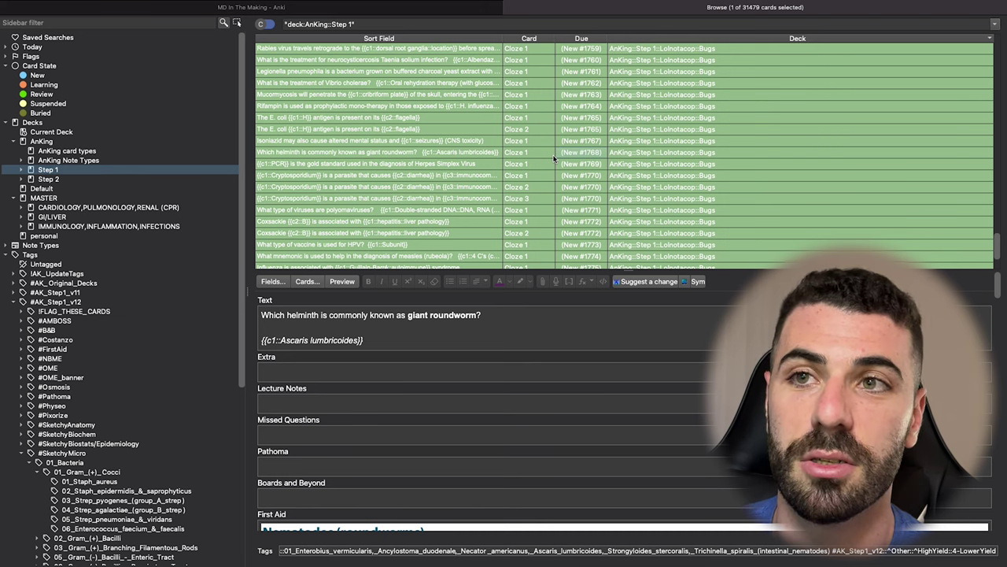
left_click(546, 164)
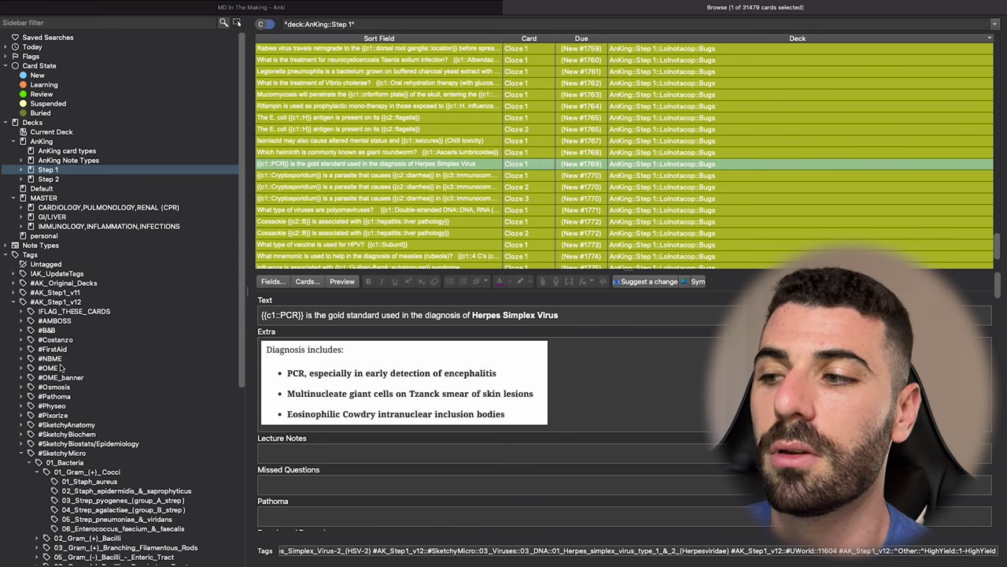
left_click(112, 501)
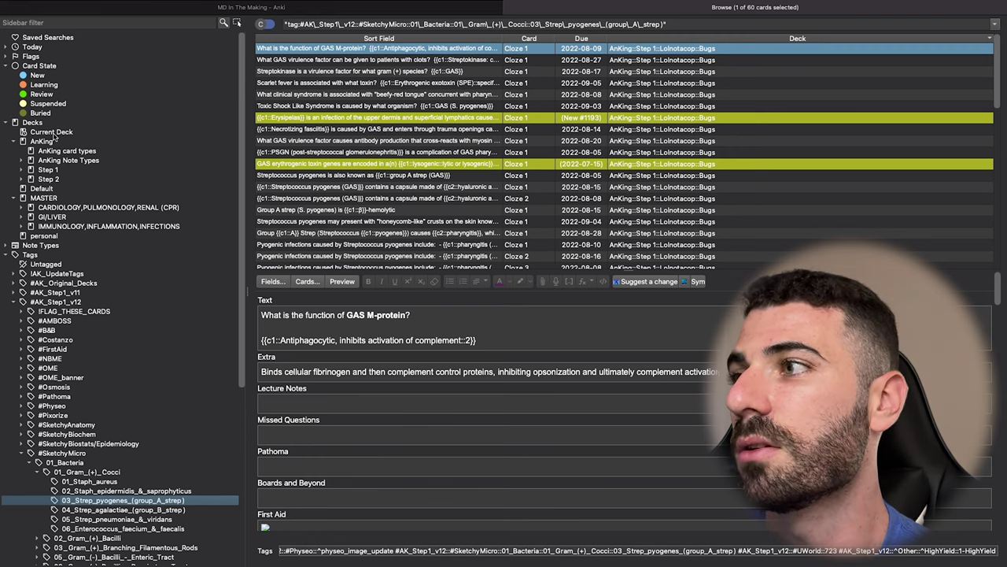
- Suspend the Default deck's Group A Strep cloze 2 card, then close the browser
left_click(47, 189)
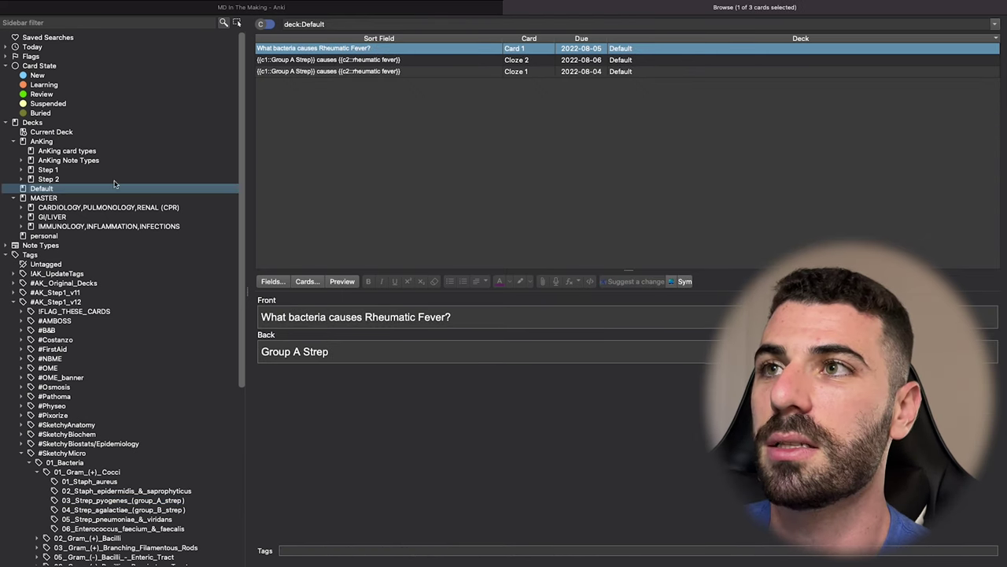
left_click(433, 61)
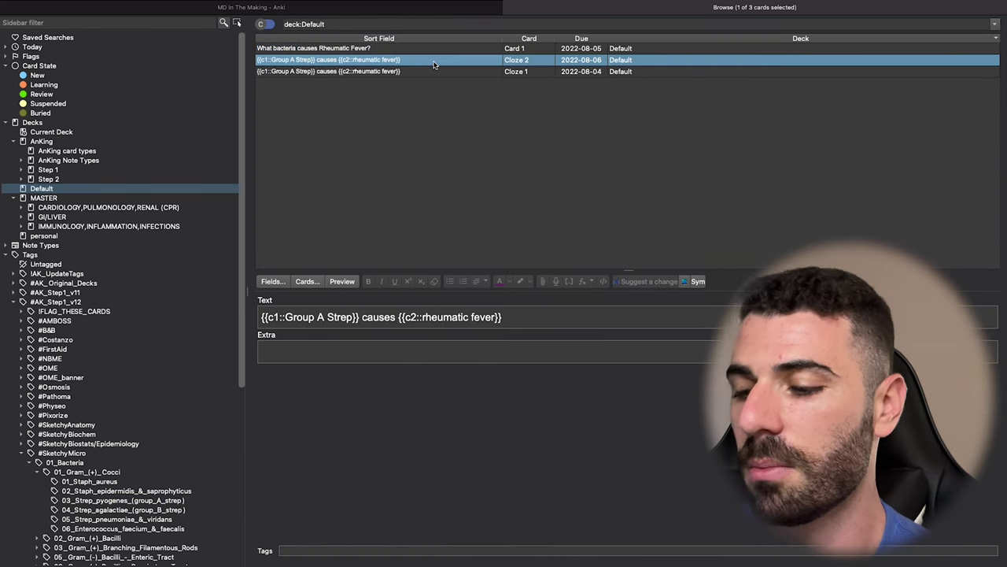
key("ctrl+shift+j")
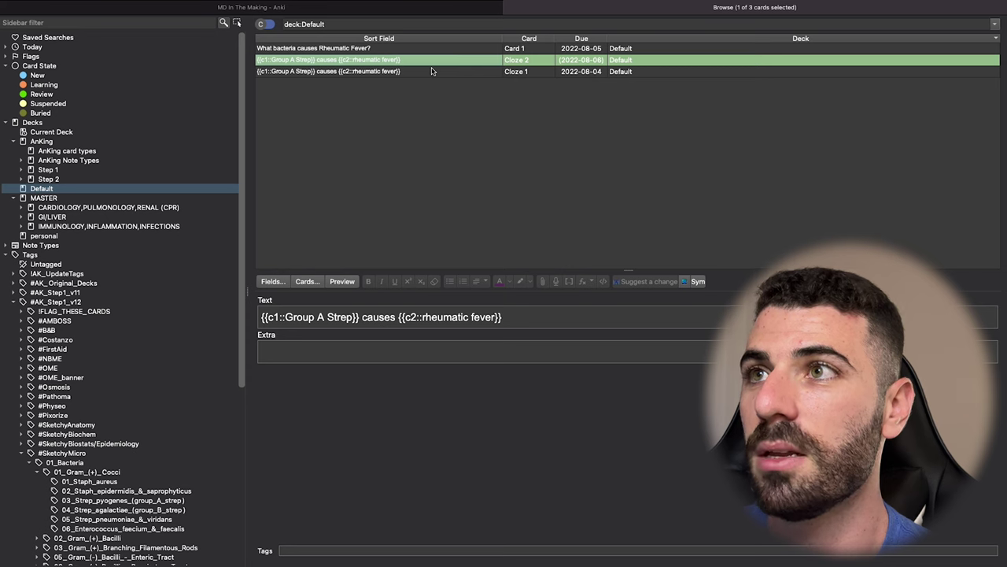
left_click(417, 71)
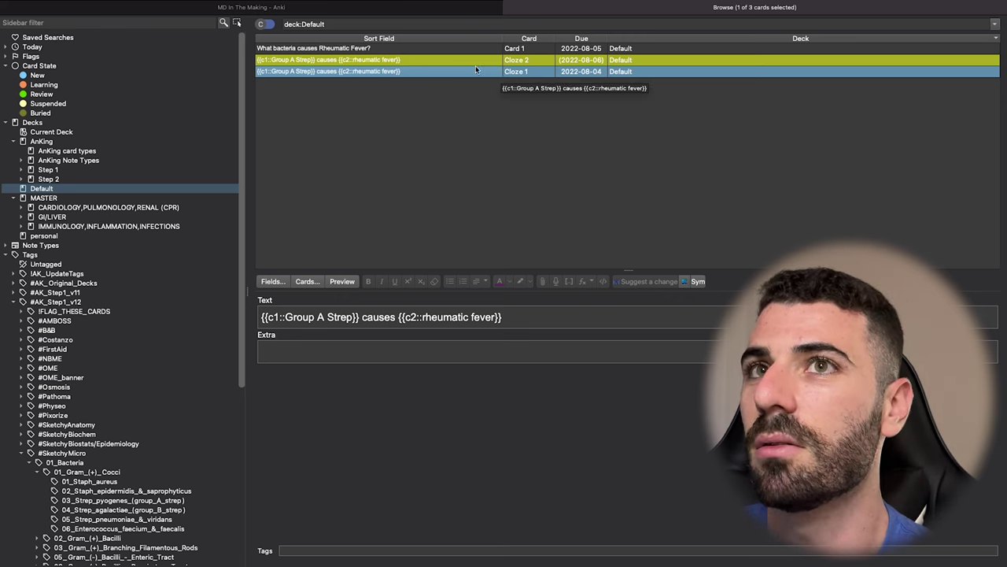
left_click(510, 7)
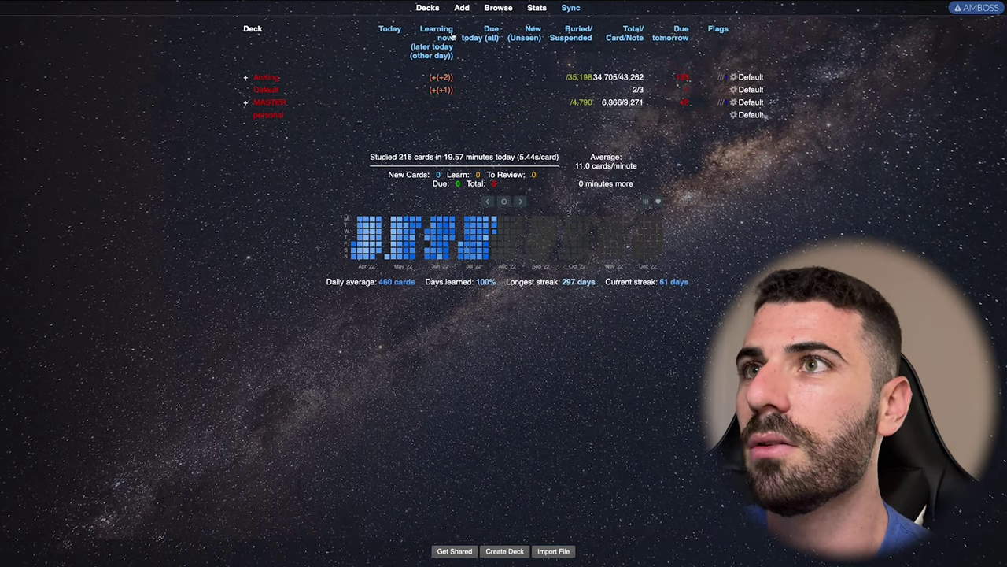
- Enter 'How to suspend a card - @' in a new note and dismiss the missing-cloze warning
left_click(462, 8)
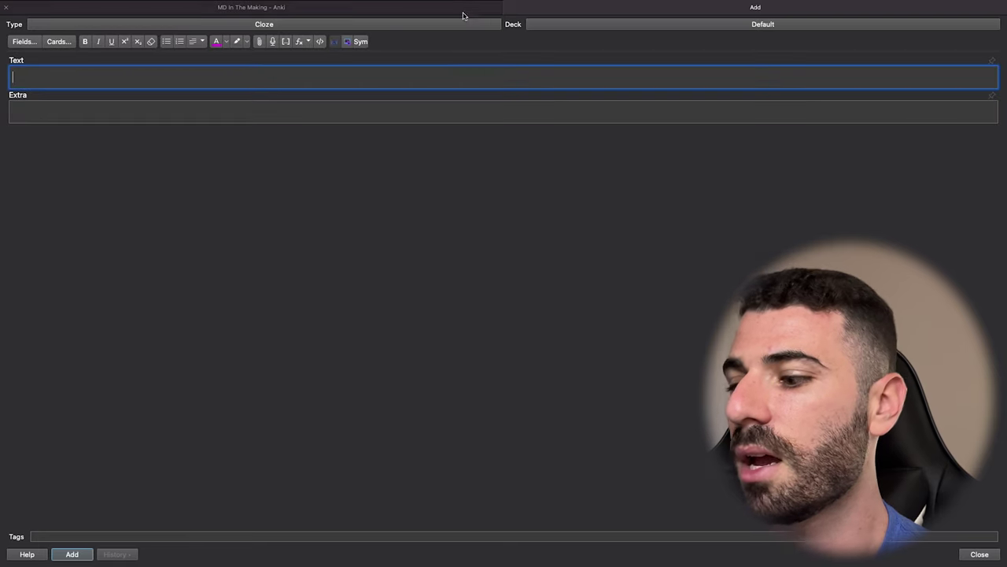
type("How to su")
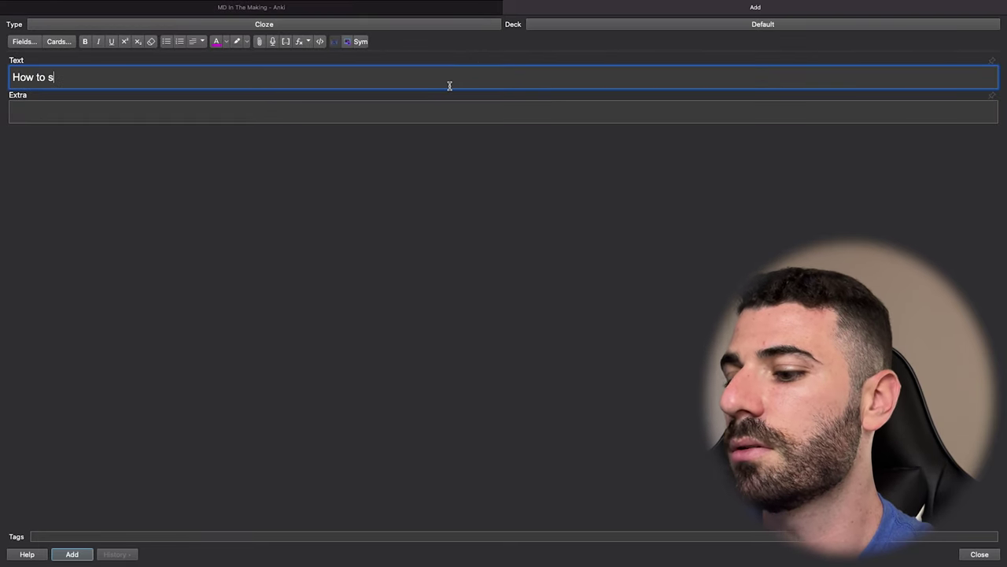
key("BackSpace")
type("uspend a card - ")
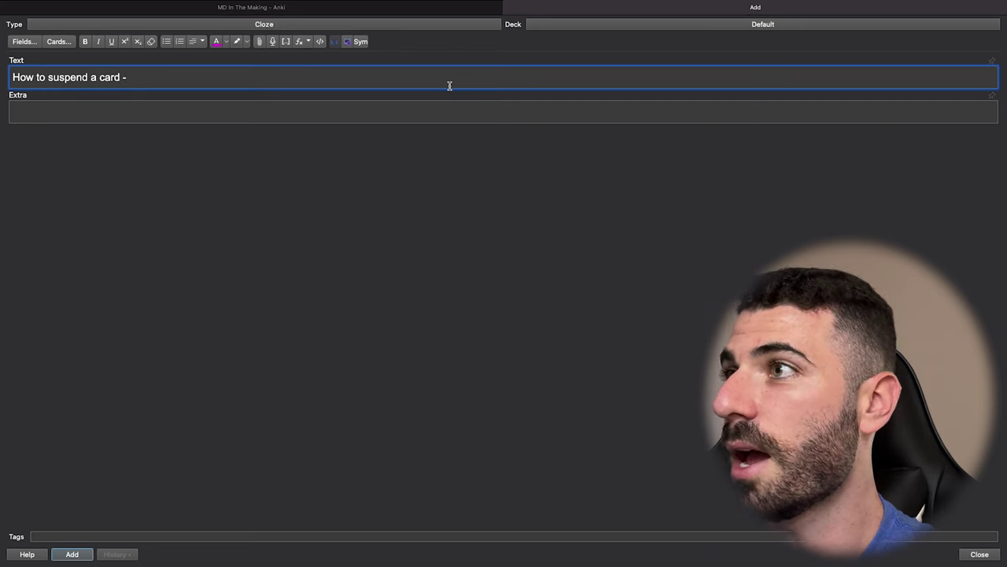
type("@")
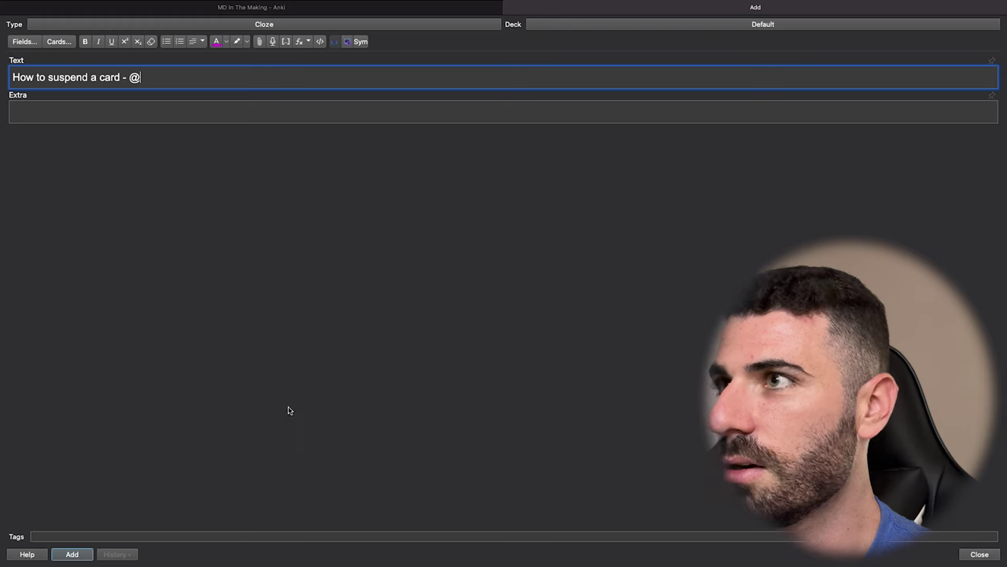
left_click(75, 554)
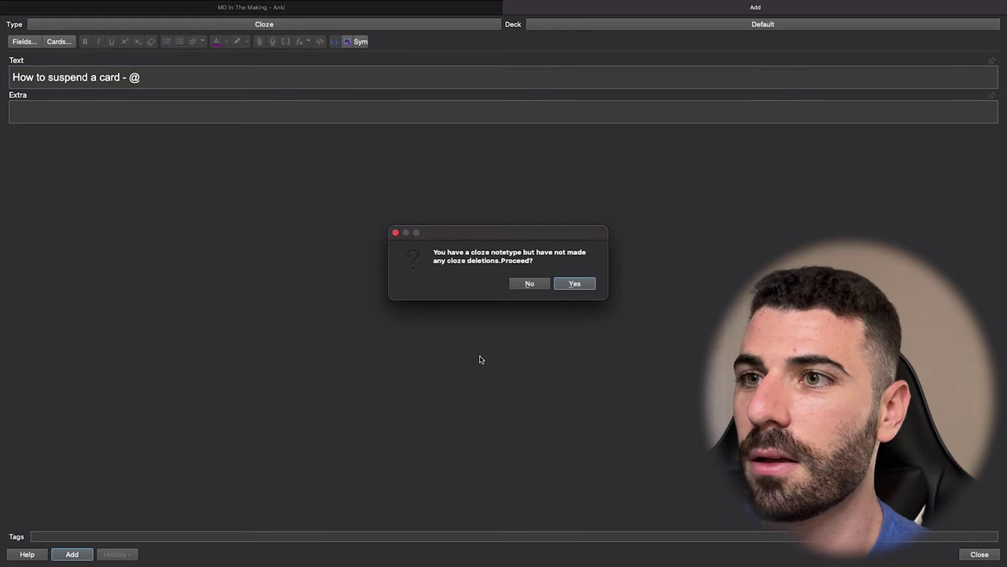
left_click(528, 285)
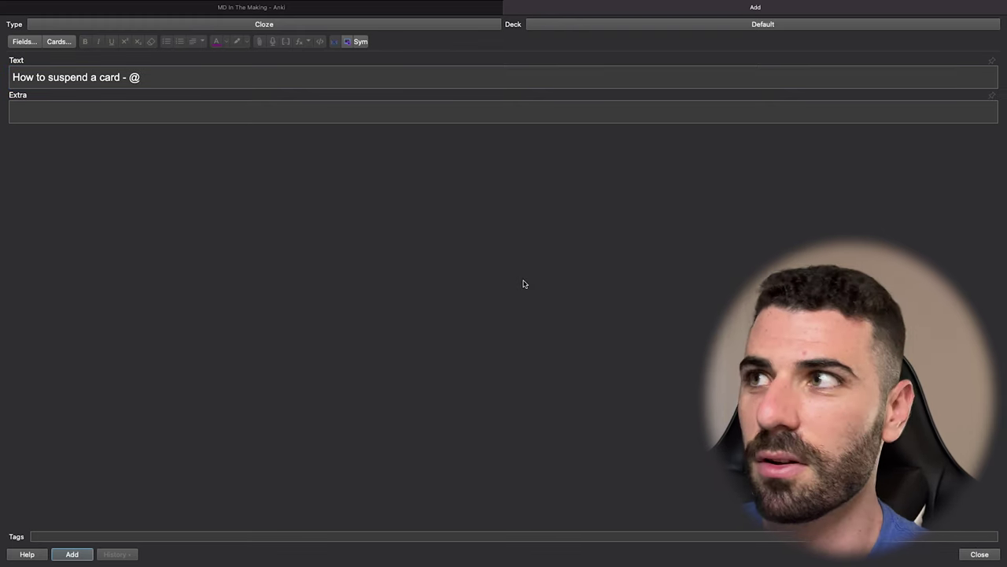
- Cloze the @ as {{c1::@}}, add the note to Default, and close the Add window
left_click(170, 79)
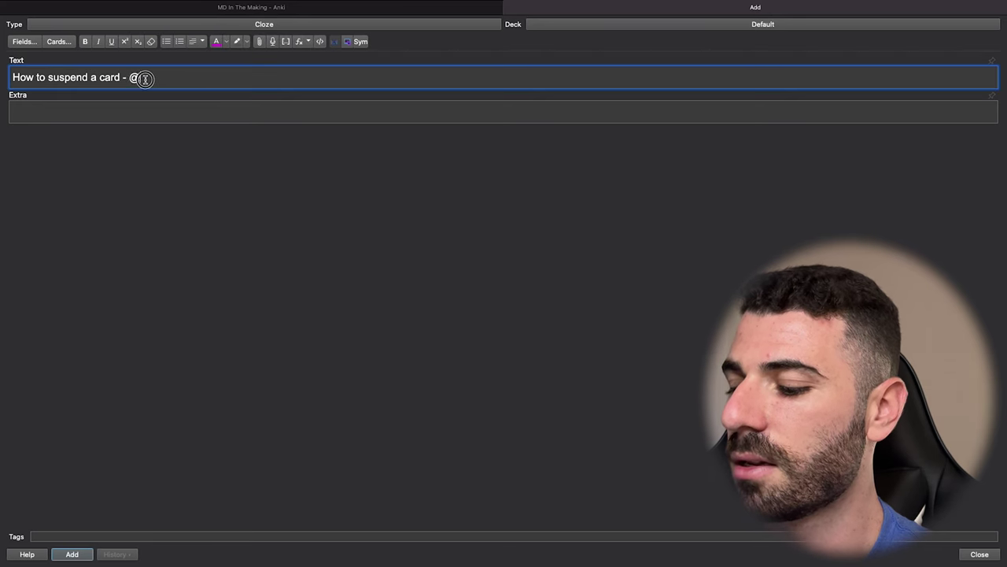
type("-")
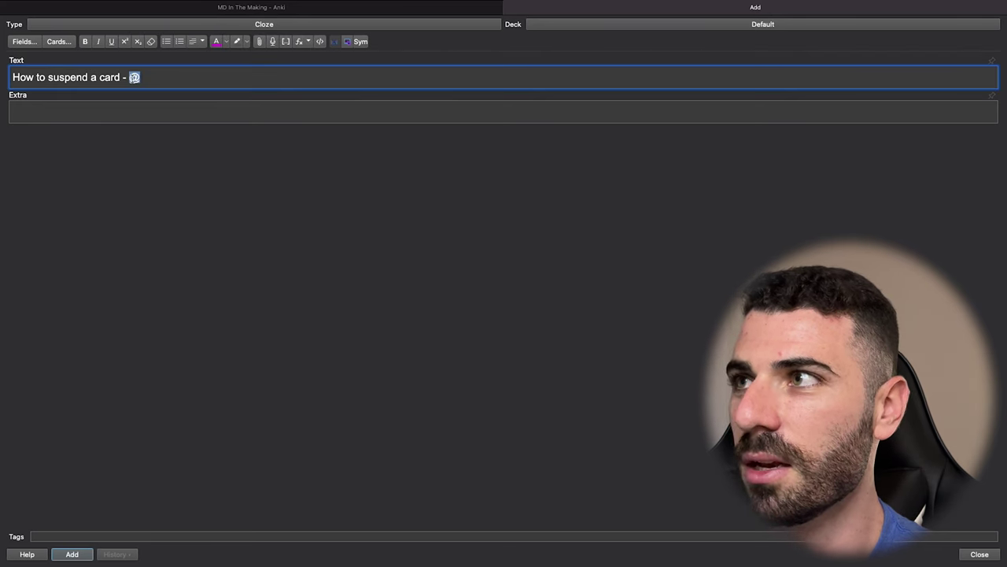
key("super+shift+c")
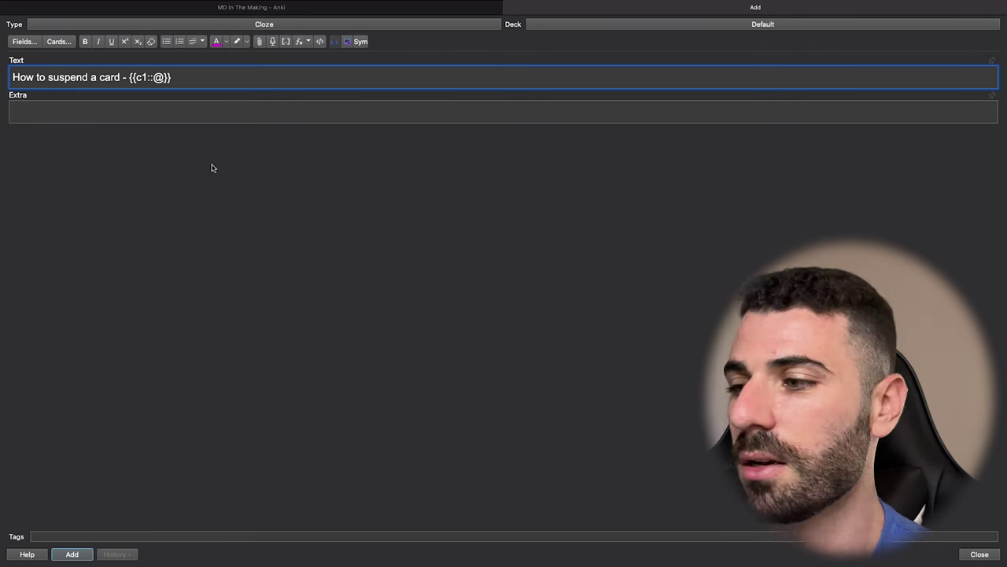
left_click(73, 555)
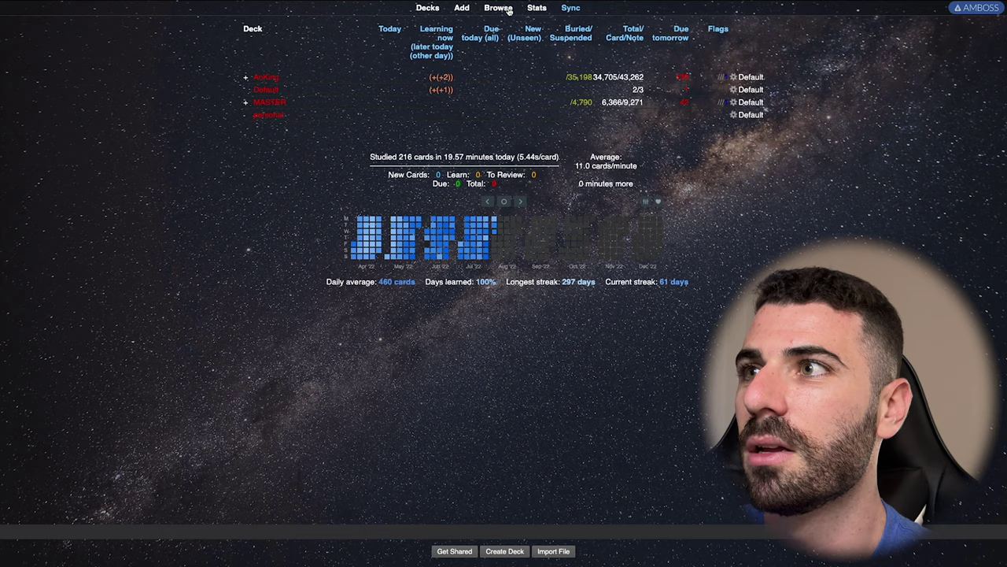
left_click(502, 7)
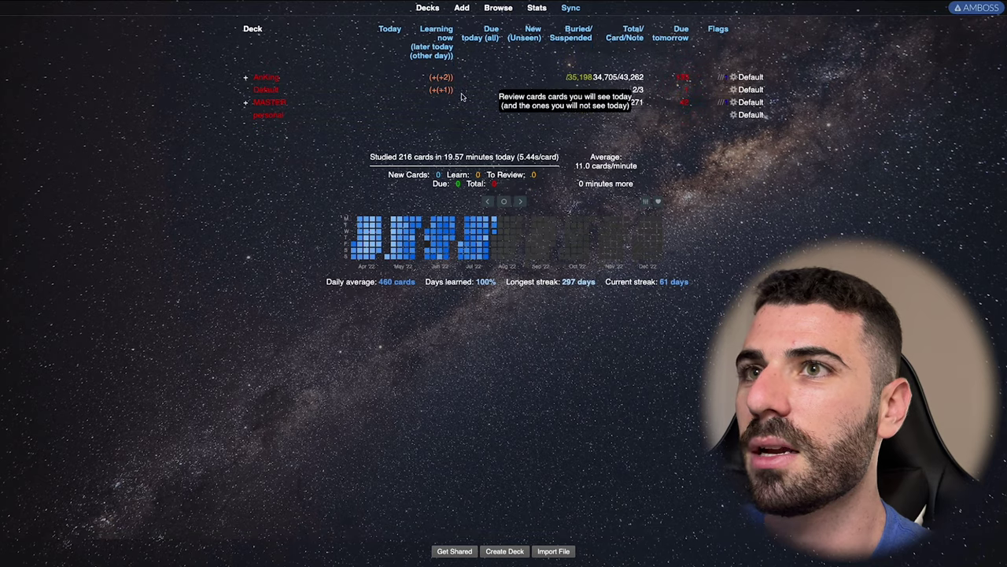
- Study the Default deck, suspend the new card with @, and return to the deck list
left_click(268, 90)
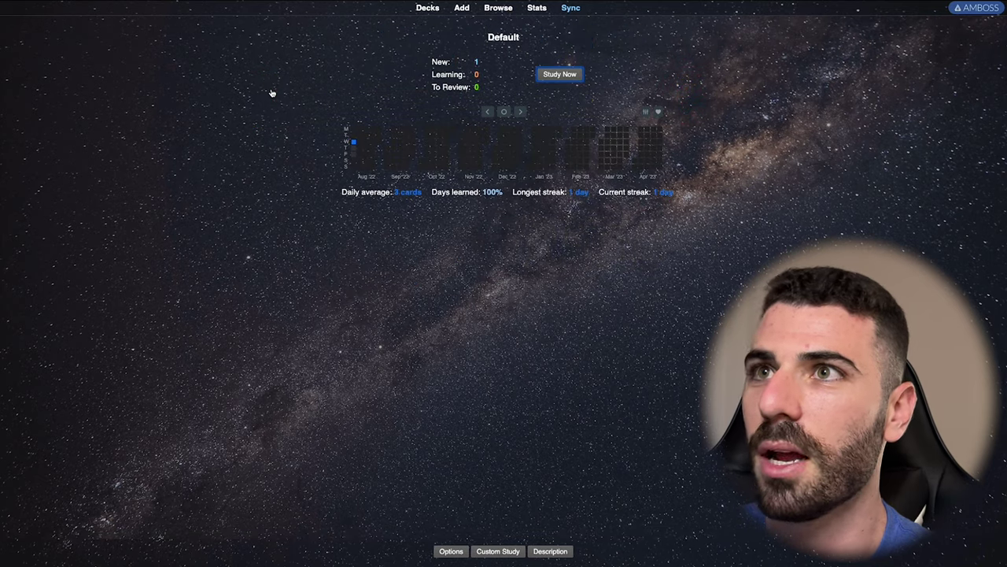
key("s")
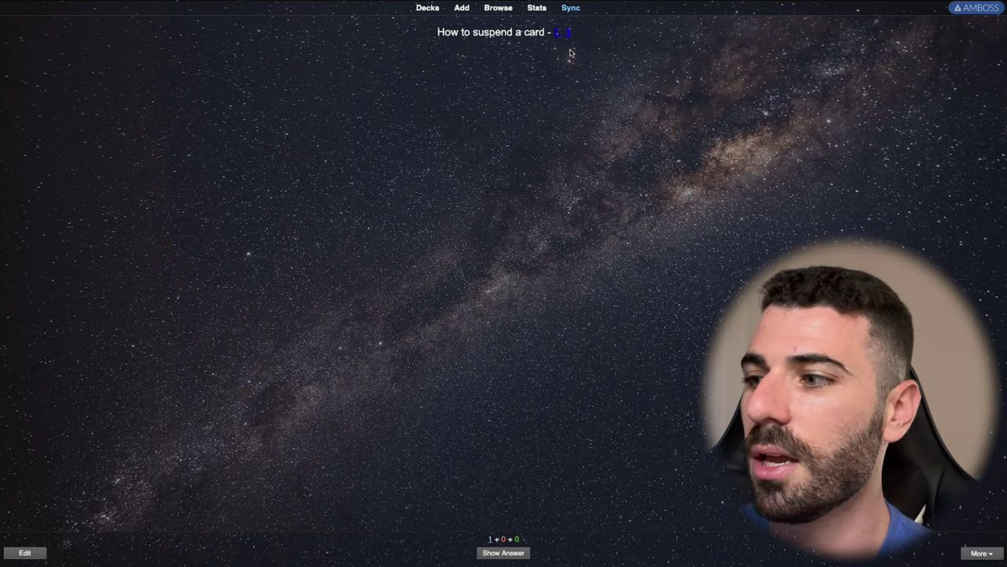
key("at")
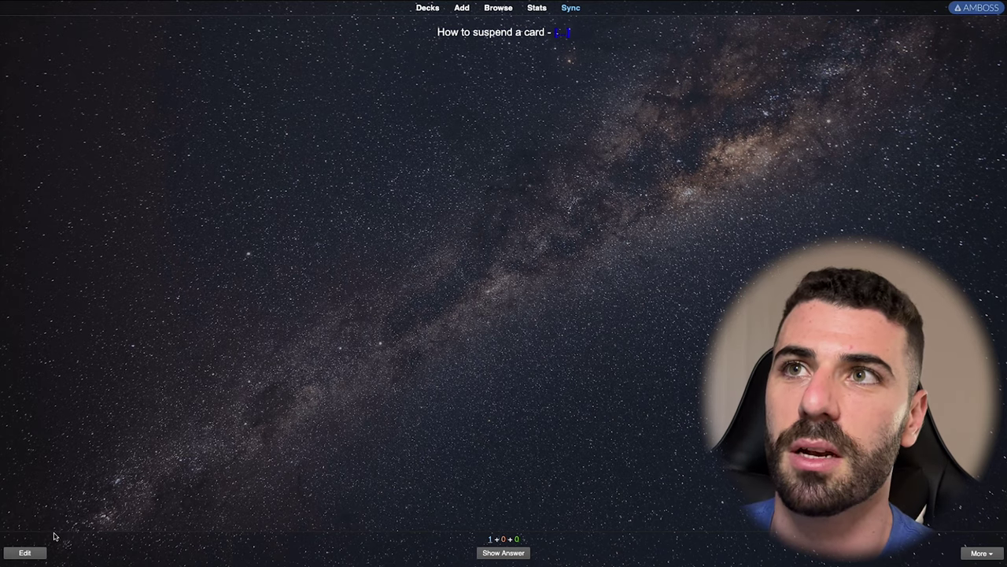
key("space")
key("space")
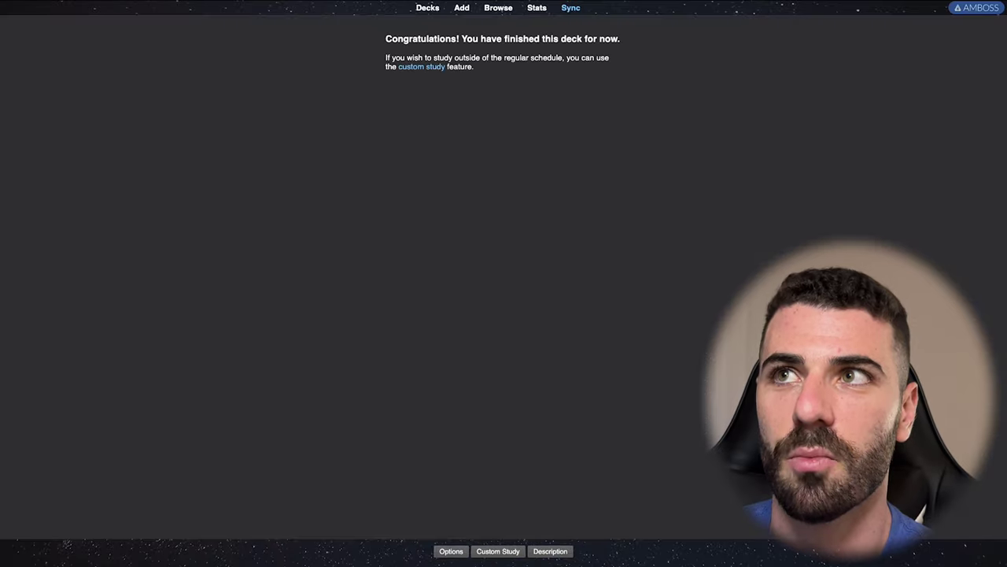
left_click(428, 8)
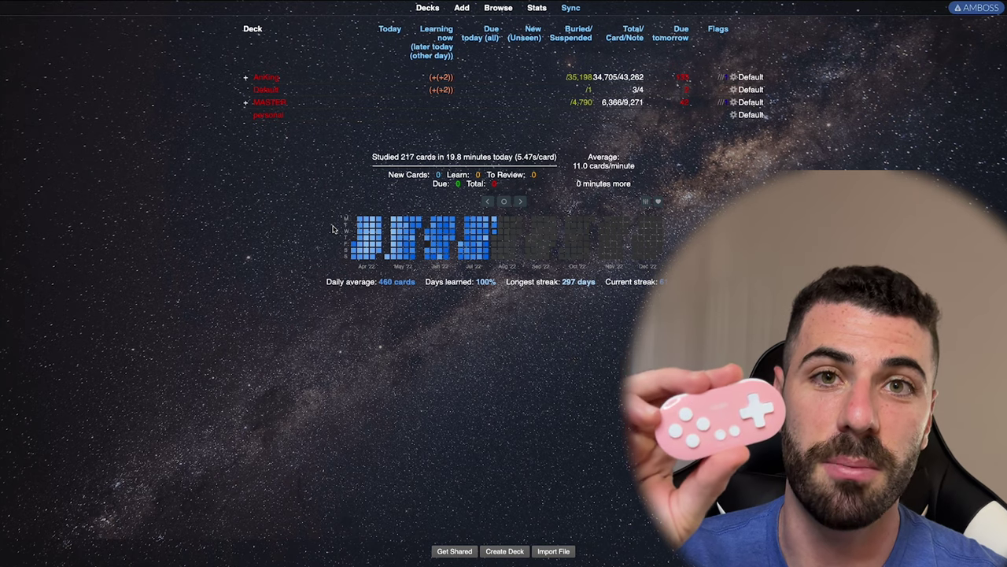
- Open Karabiner-Elements Preferences from the menu bar to show the 8BitDo Zero 2 Simple Modifications
mouse_move(635, 4)
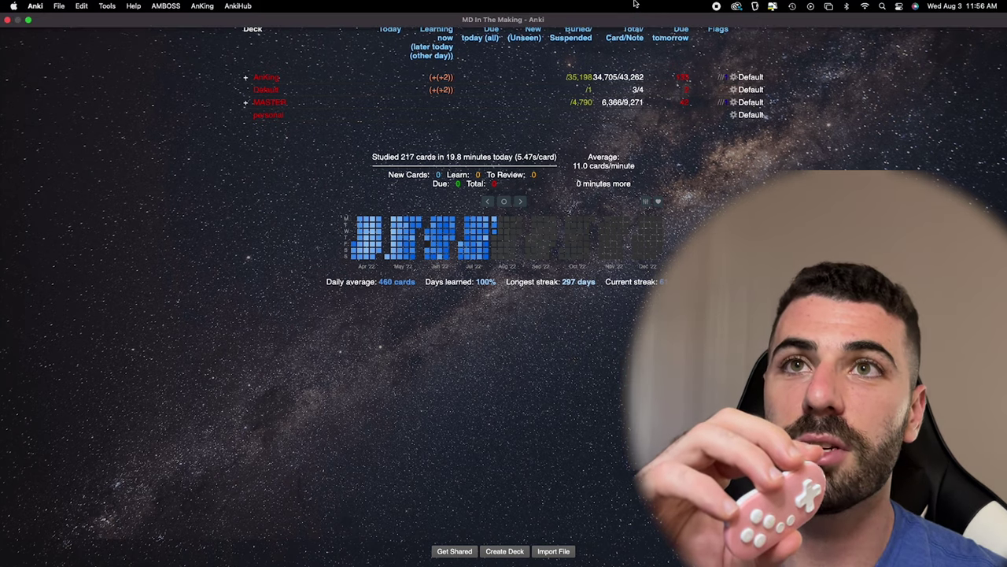
left_click(757, 8)
left_click(776, 69)
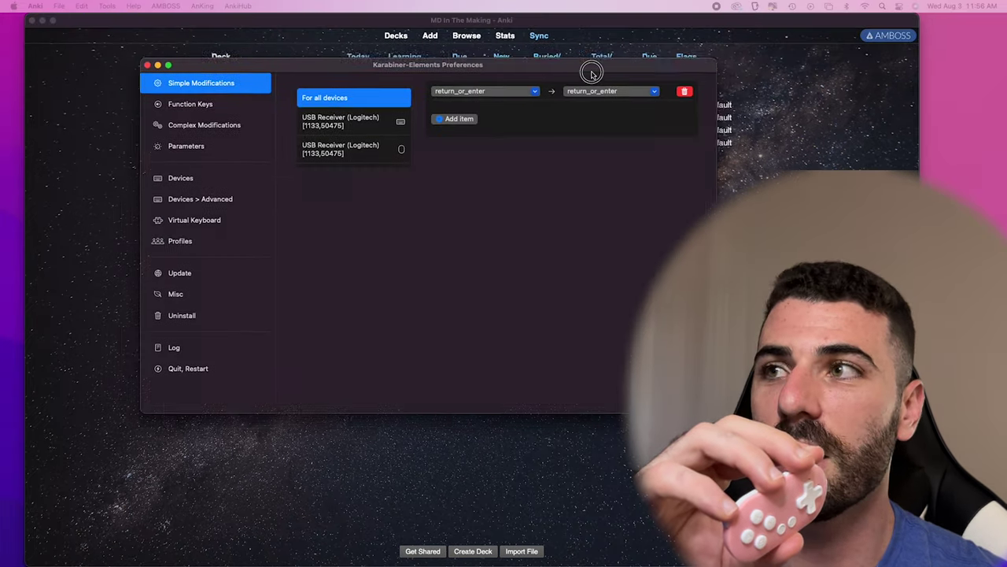
left_click_drag(559, 92, 596, 94)
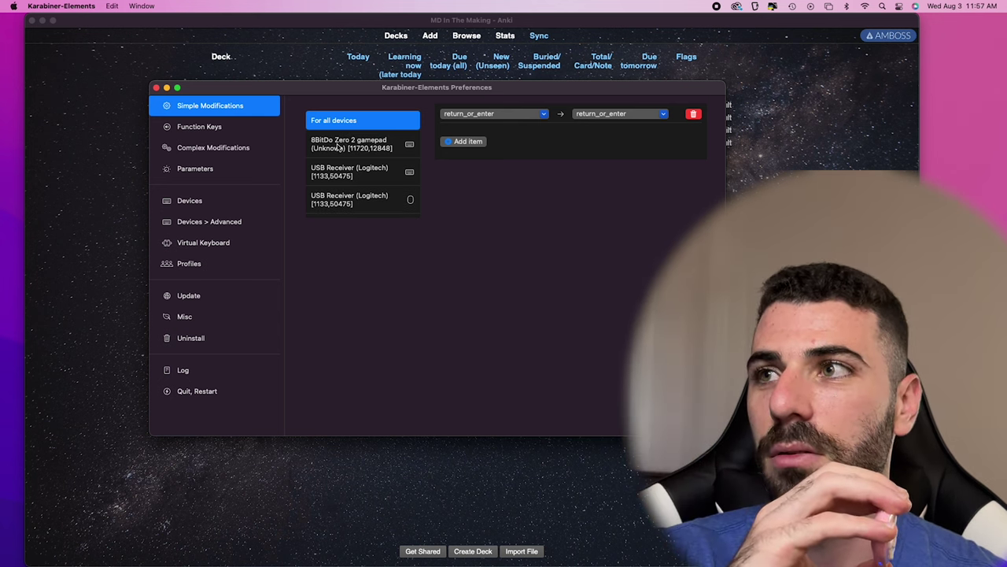
left_click(326, 145)
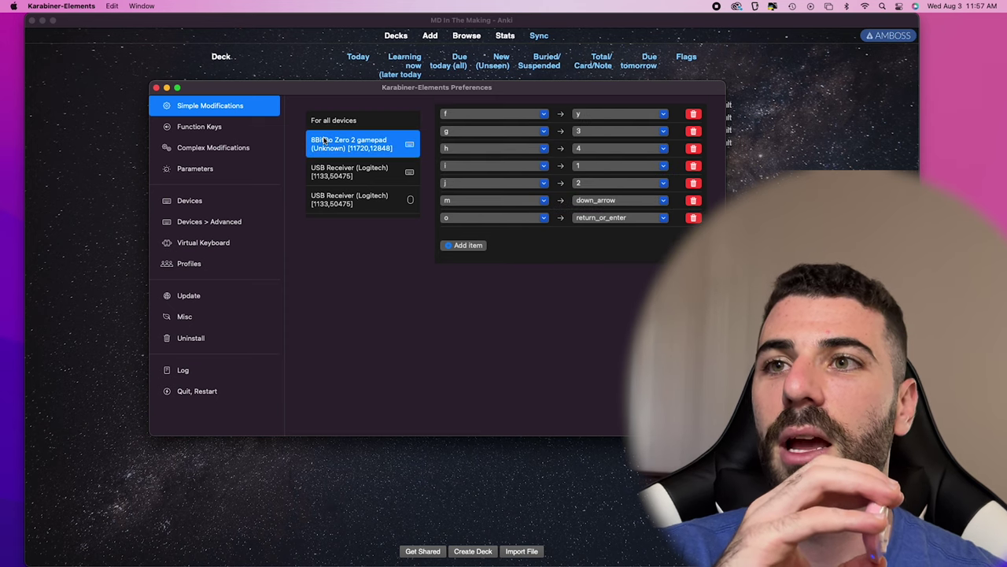